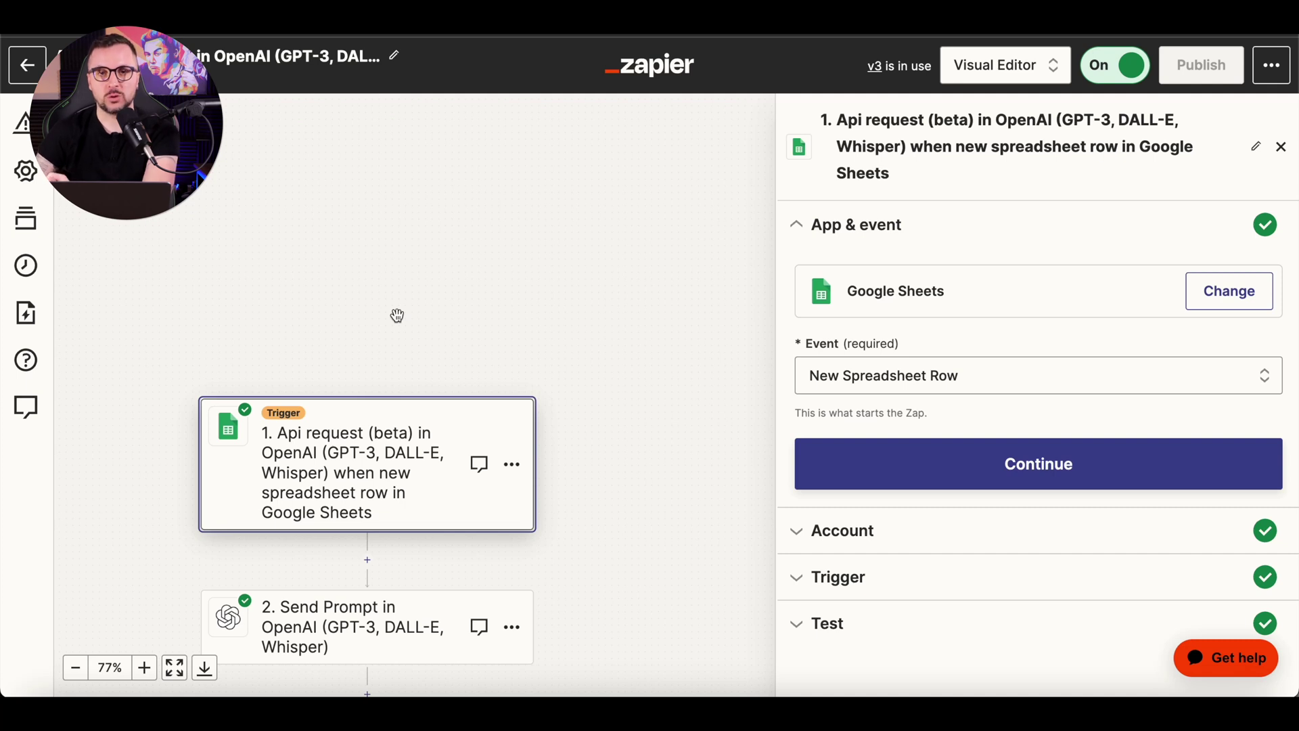
- Review the restaurant sales spreadsheet in Google Sheets and, back in Zapier, the trigger's spreadsheet settings and Spreadsheet Row C test record
left_click(327, 20)
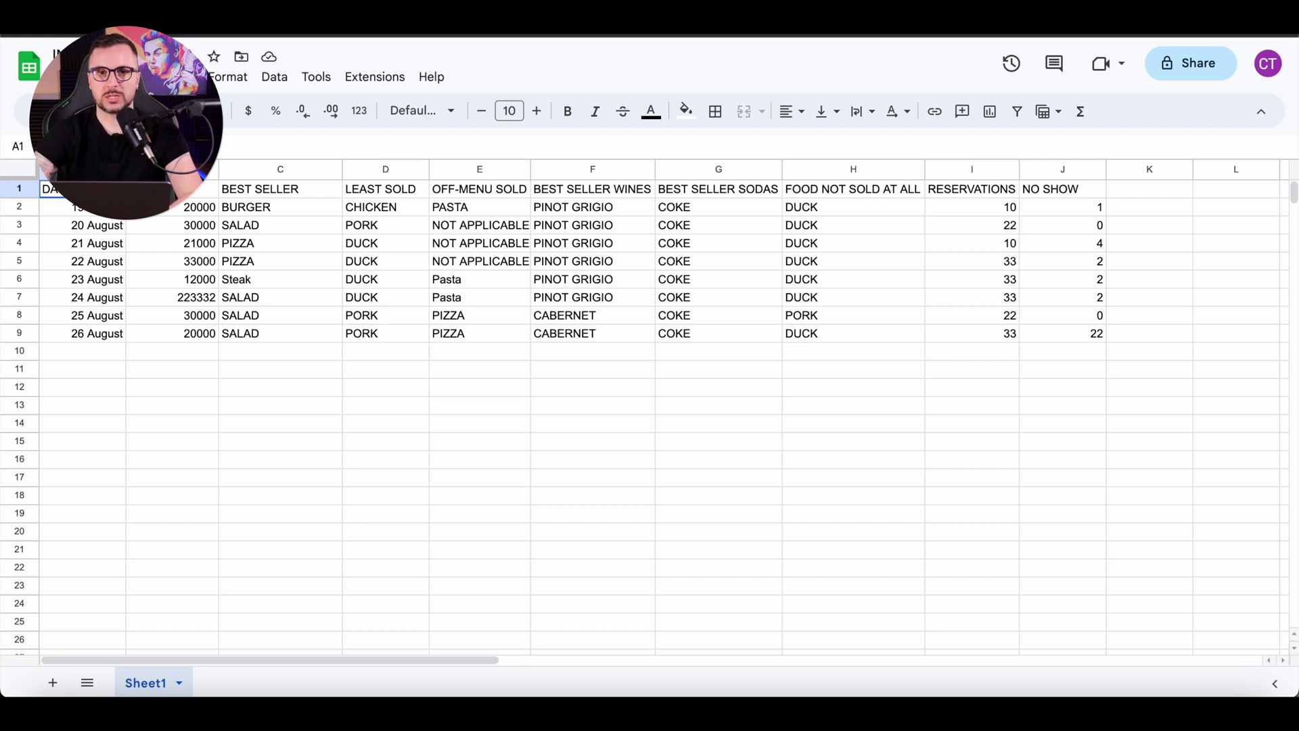
left_click(169, 20)
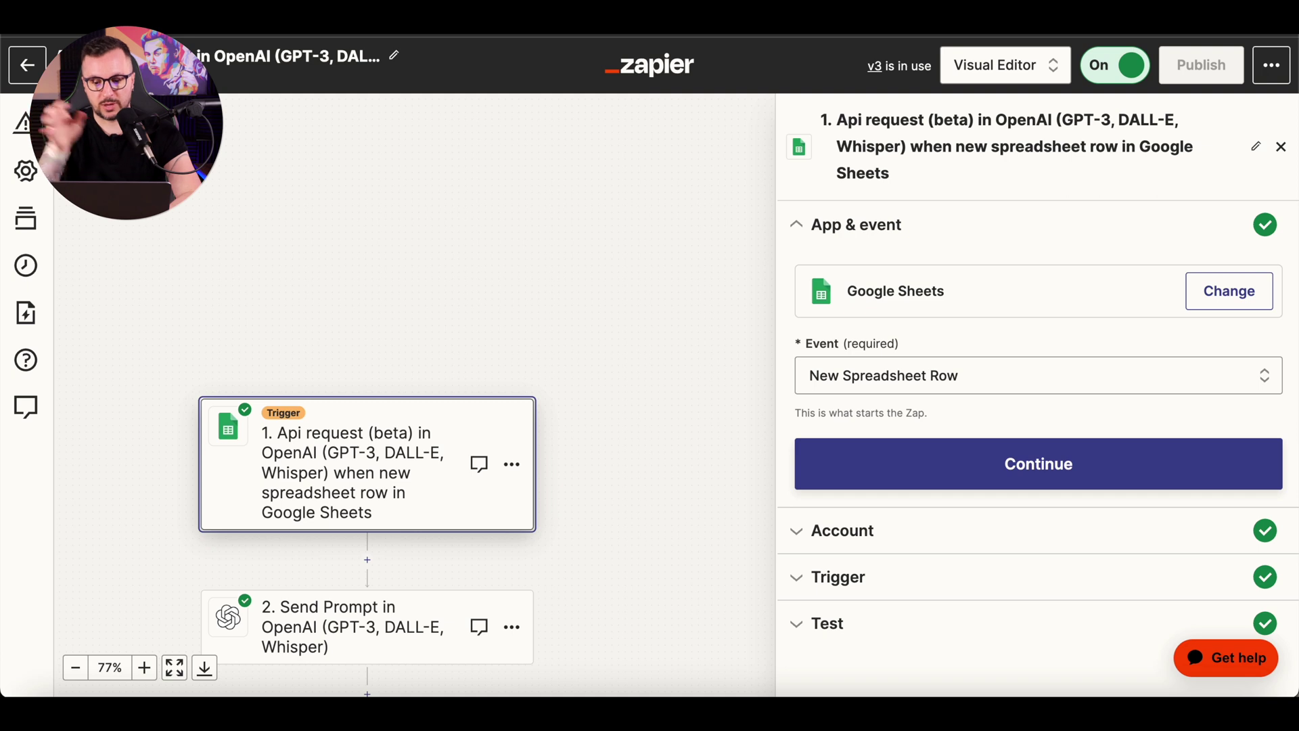
left_click(820, 567)
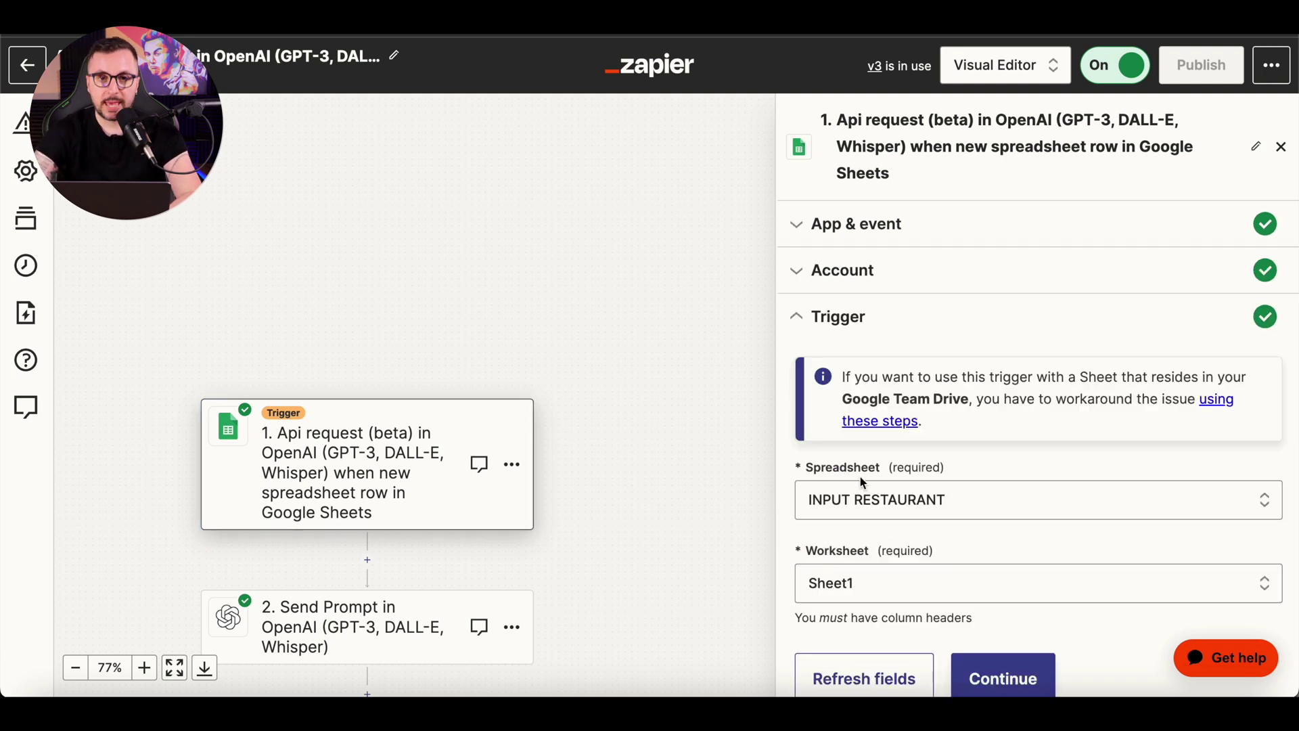
scroll(876, 516, "down", 2)
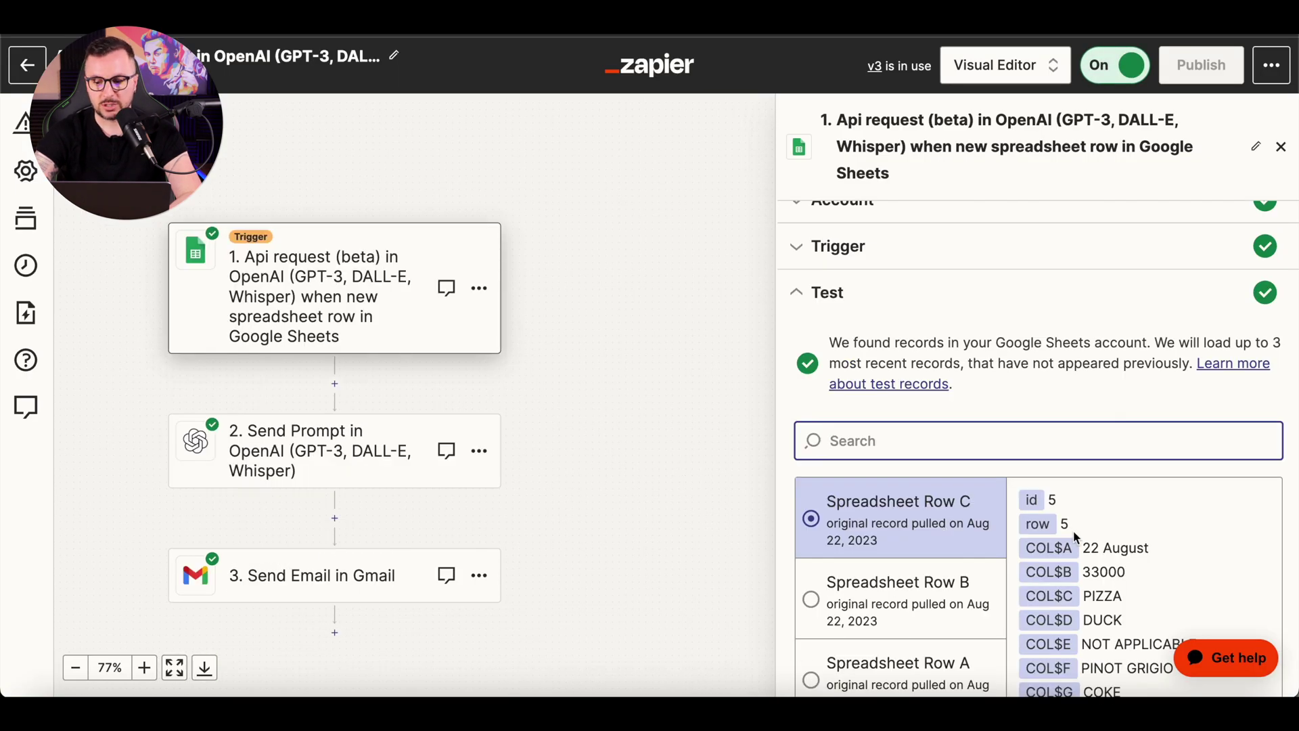
scroll(1073, 531, "down", 5)
scroll(1073, 531, "up", 5)
scroll(1074, 530, "down", 3)
scroll(1065, 520, "up", 4)
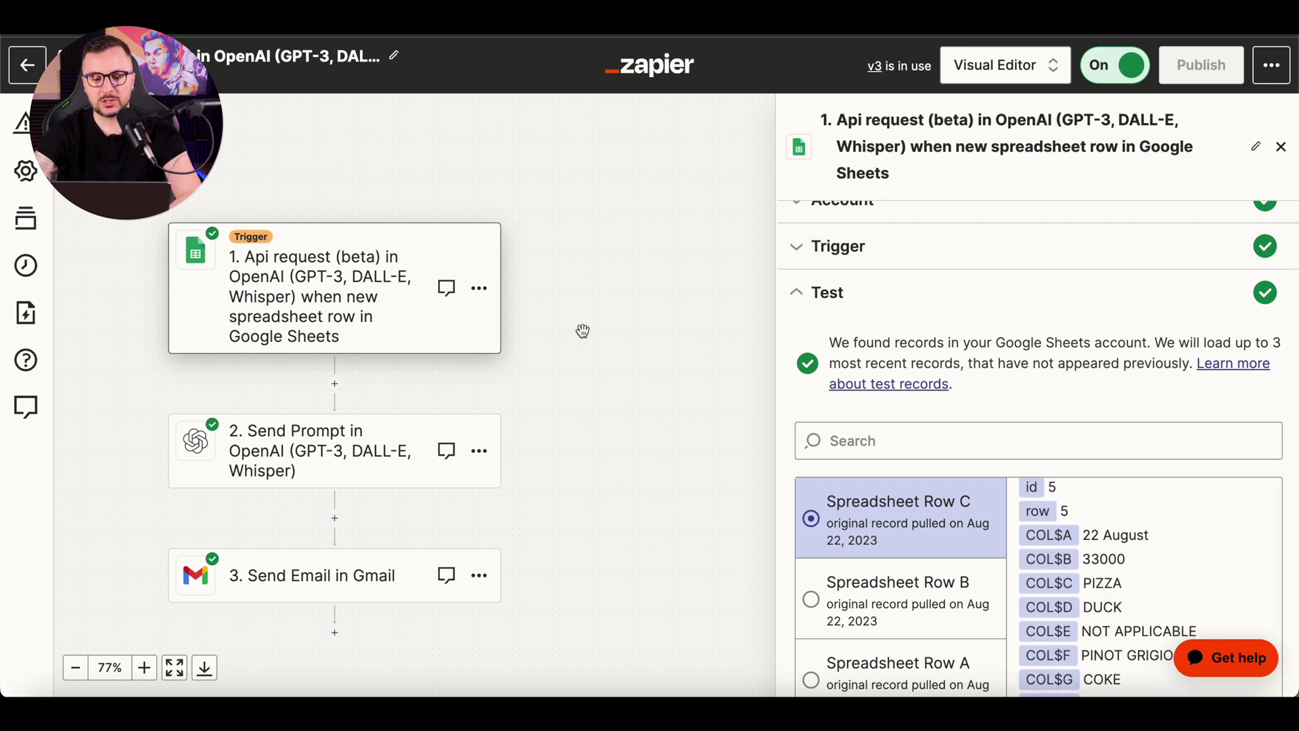
- Examine the OpenAI Send Prompt action's model choices and its full prompt, including the mapped spreadsheet fields and closing instructions
left_click(371, 448)
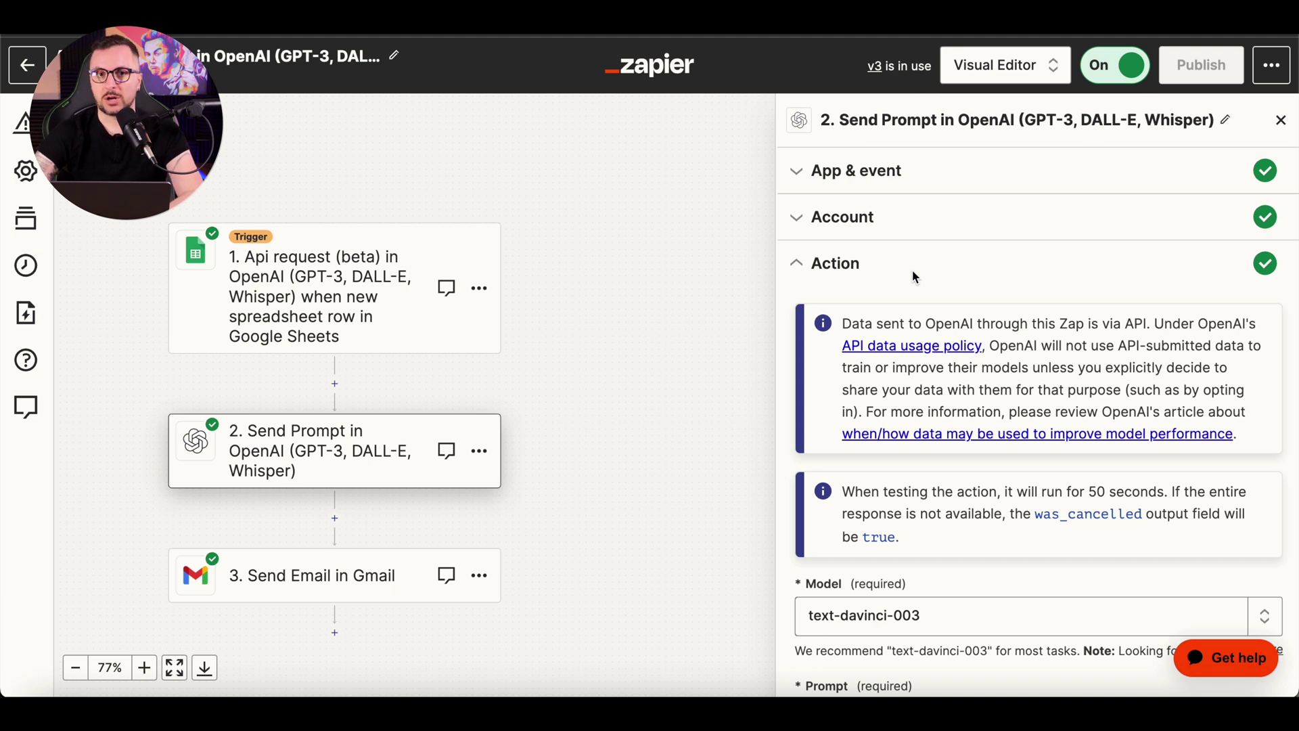
scroll(912, 270, "down", 5)
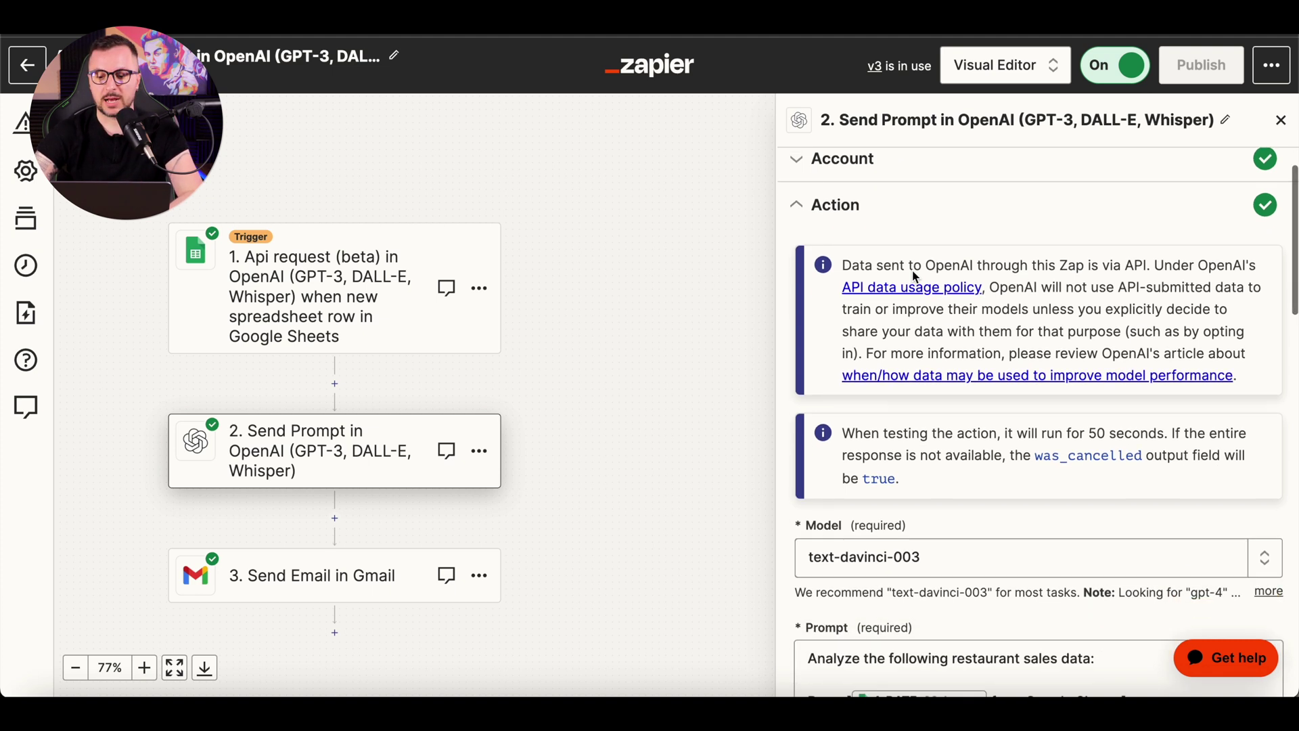
left_click(1220, 323)
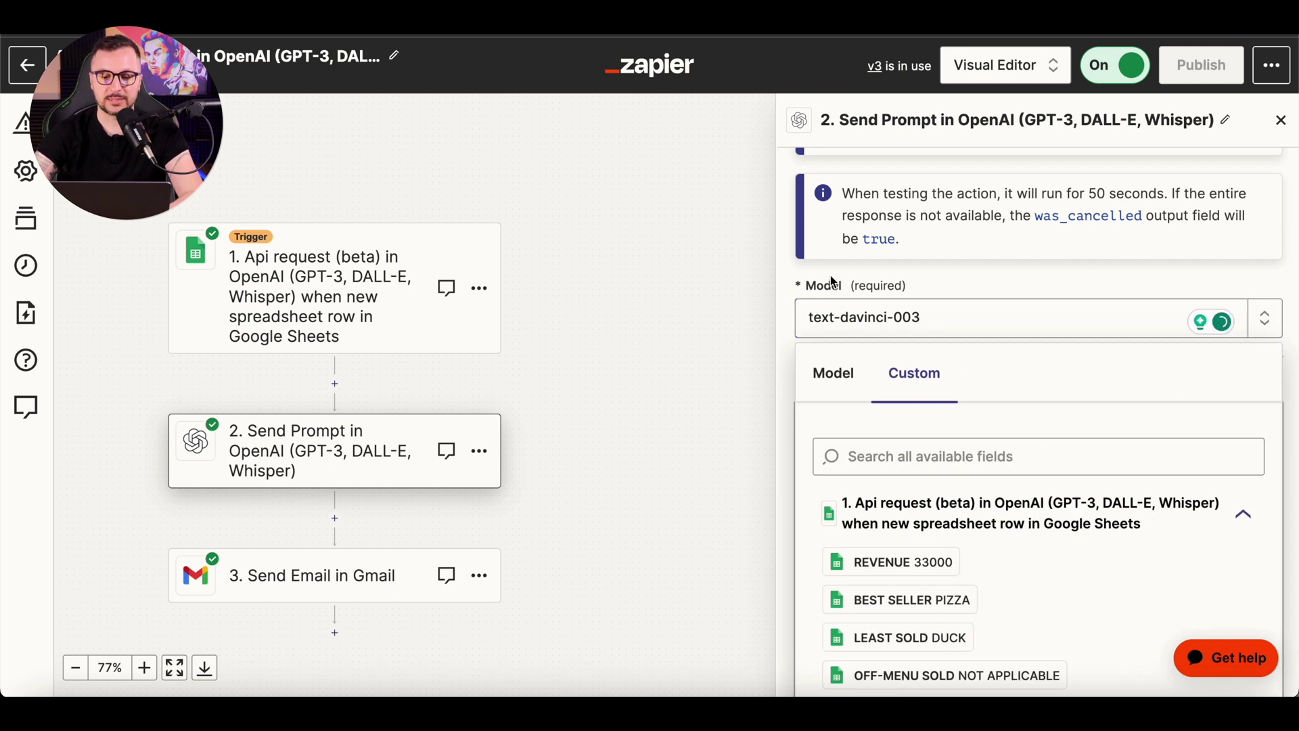
left_click(790, 310)
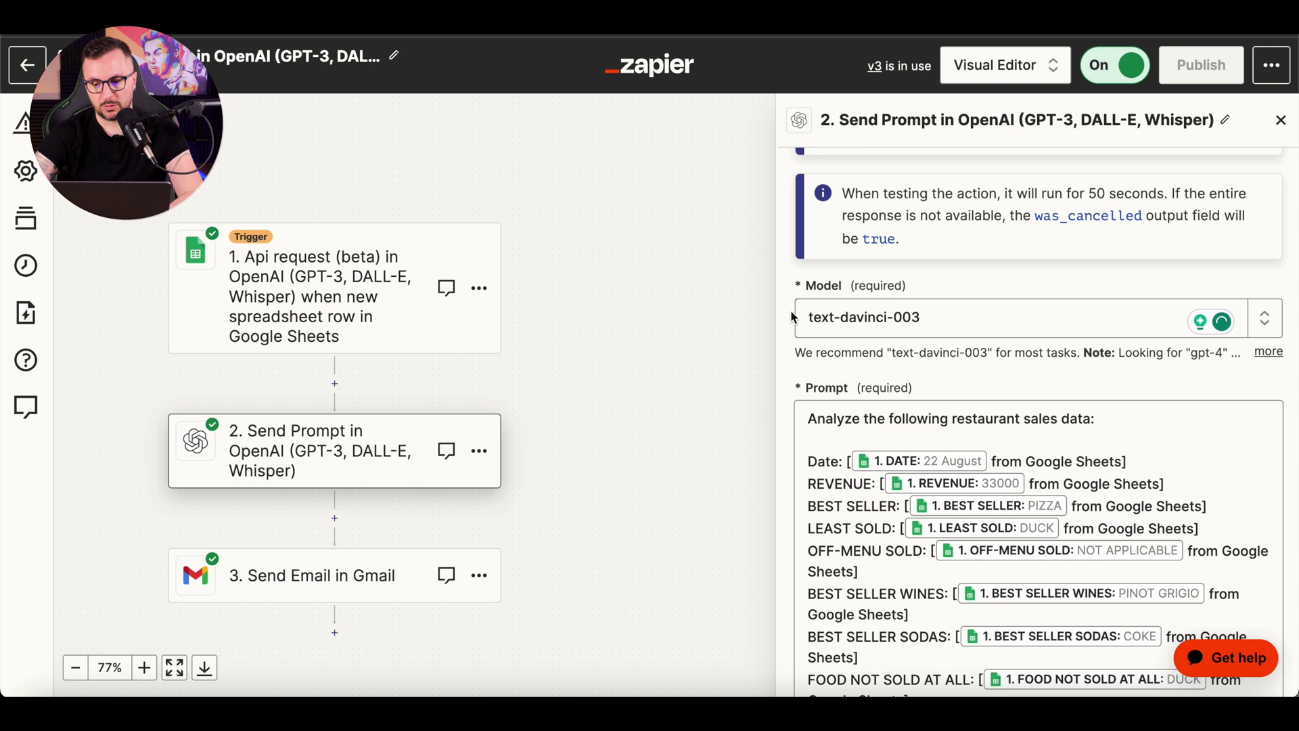
scroll(790, 310, "down", 3)
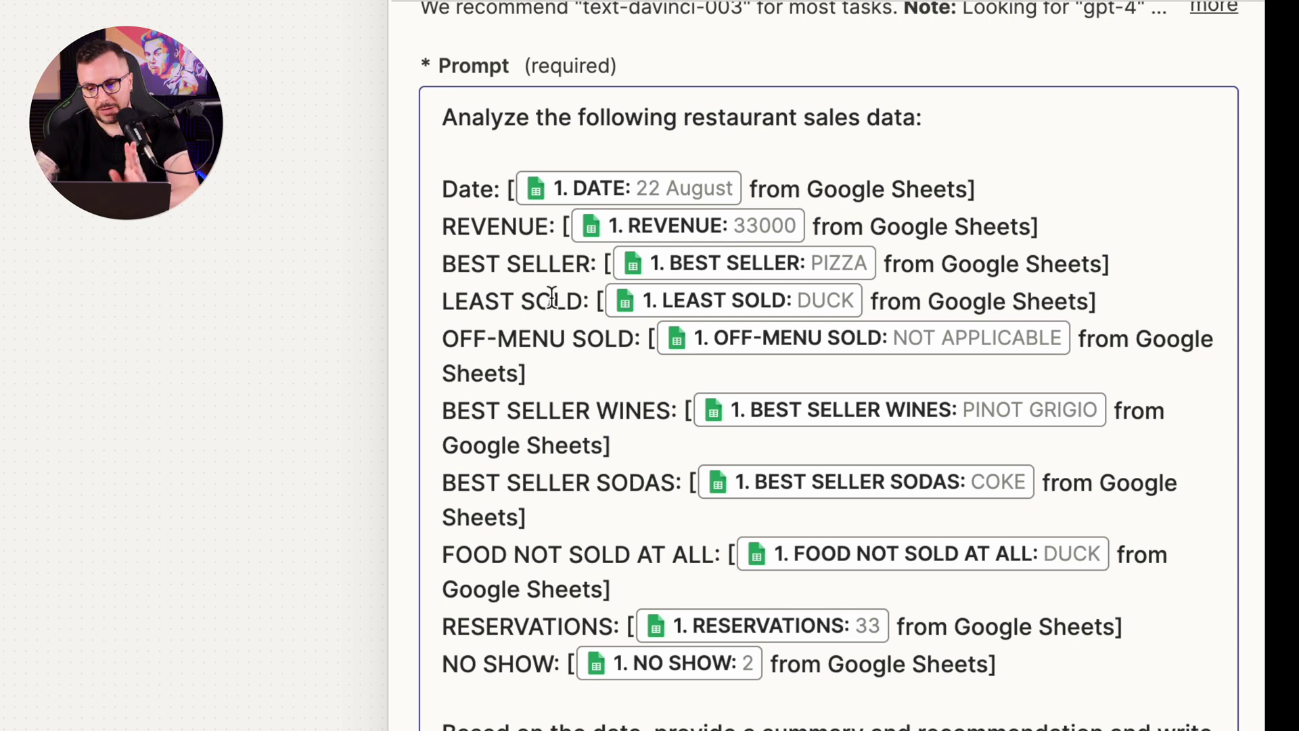
scroll(553, 299, "down", 2)
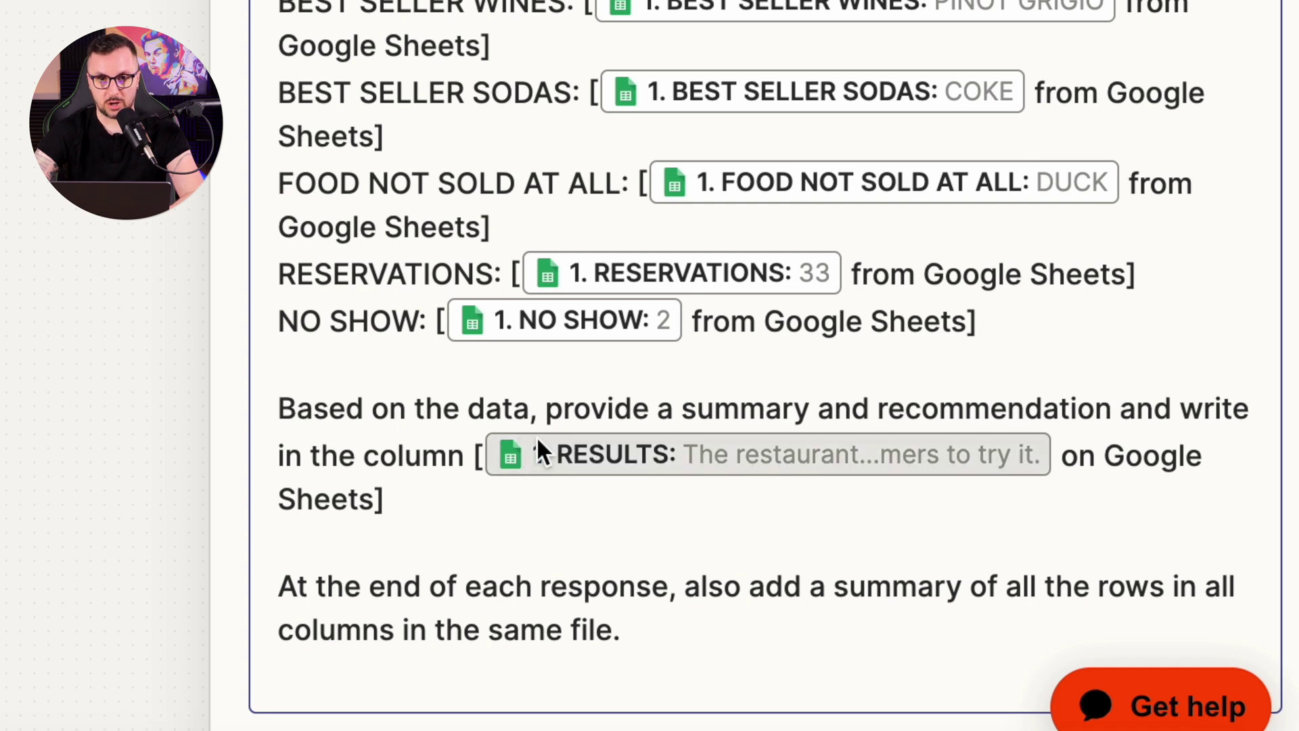
scroll(558, 352, "down", 3)
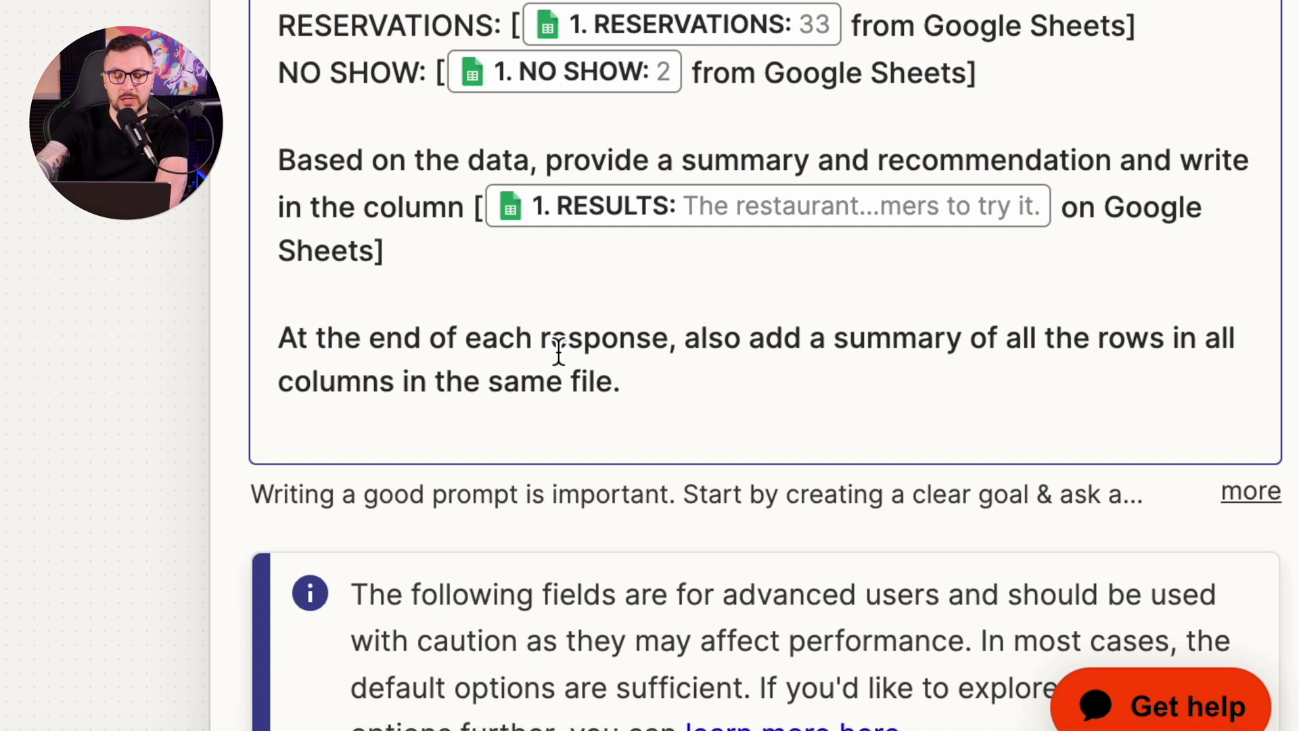
- Review the Send Prompt action's advanced settings from Temperature to Presence Penalty, along with its test output
scroll(1056, 452, "down", 8)
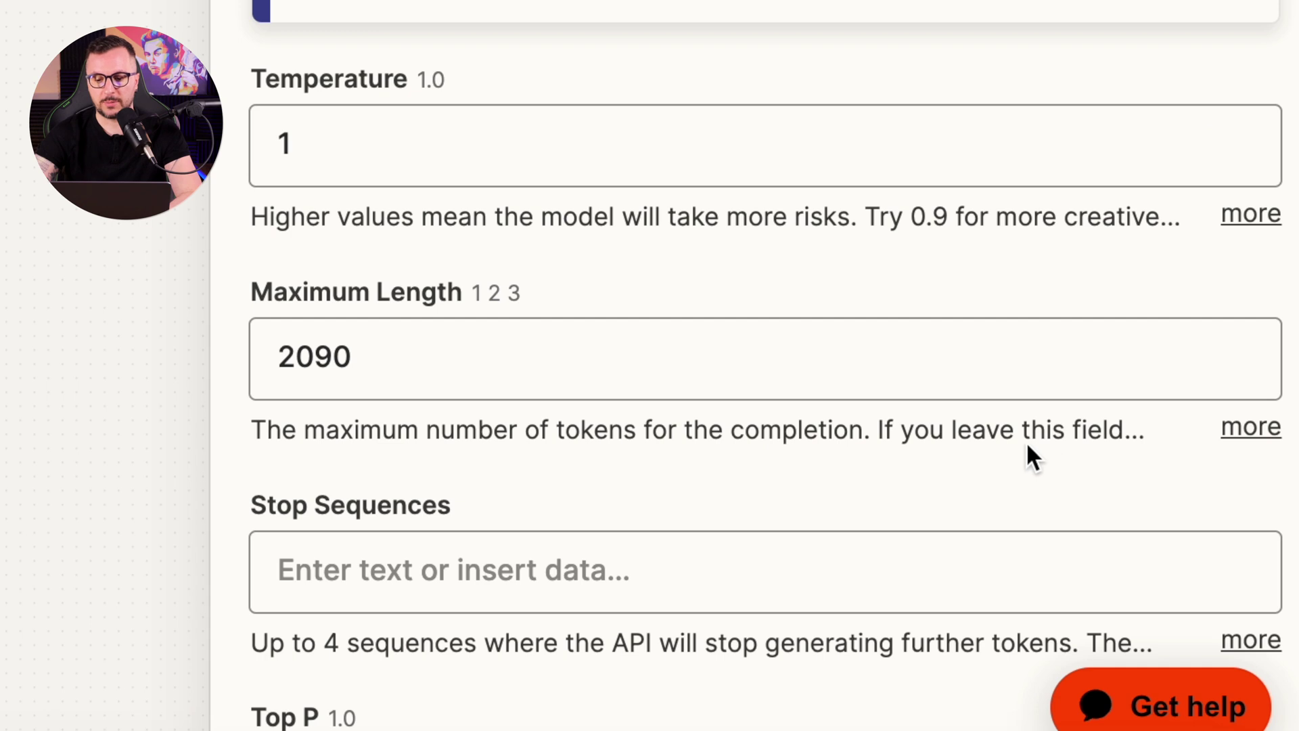
scroll(1026, 442, "down", 2)
left_click(461, 200)
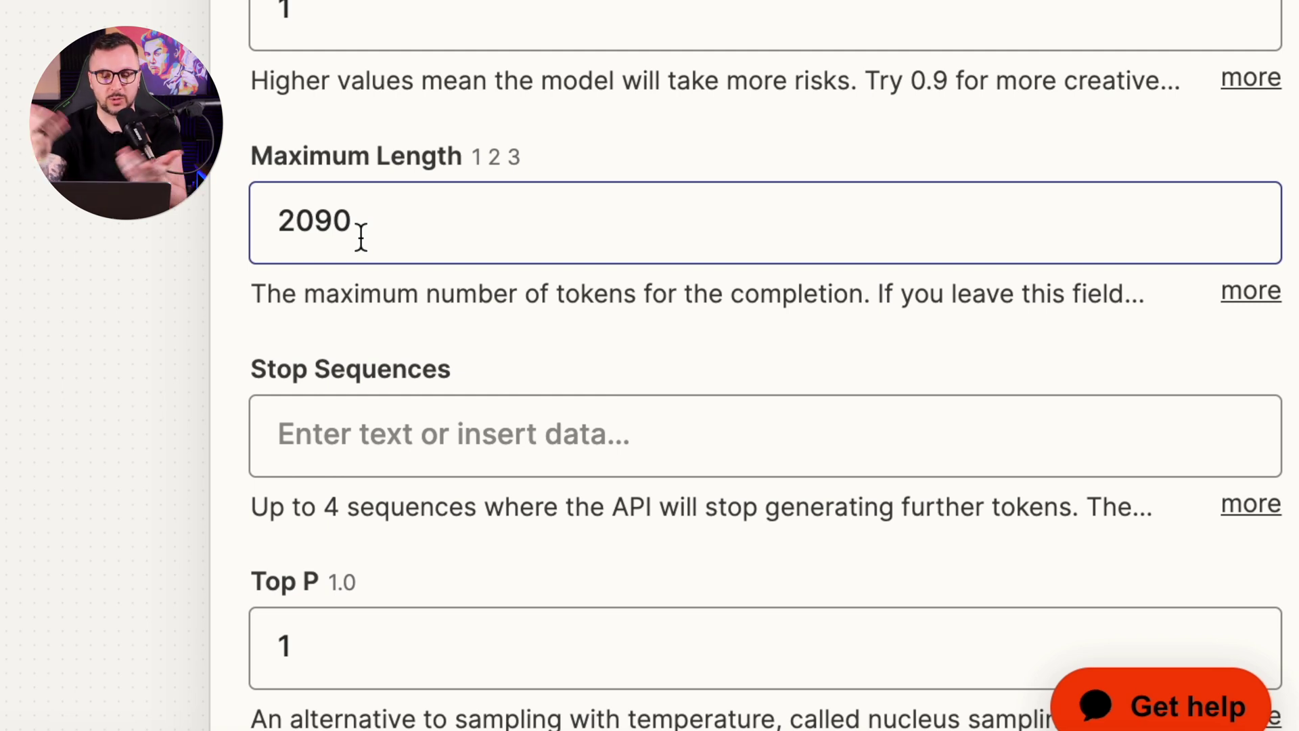
scroll(360, 237, "down", 10)
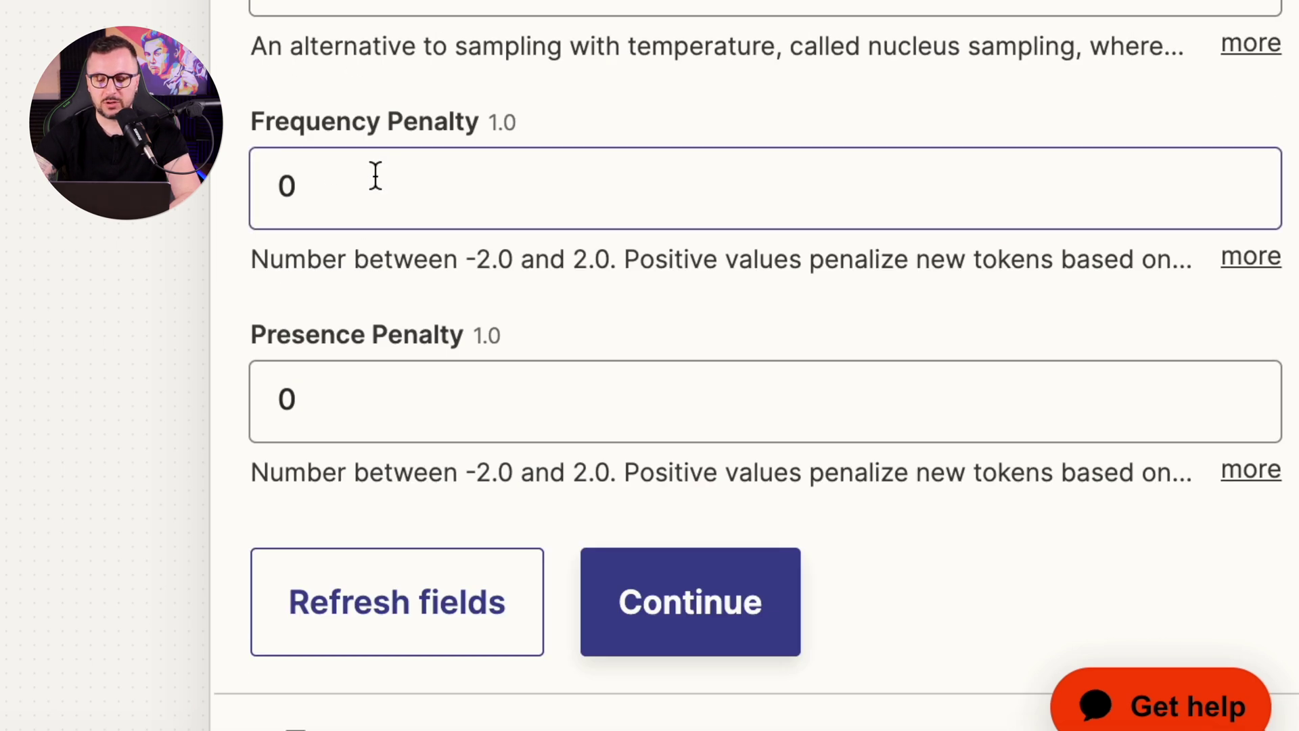
scroll(305, 663, "down", 10)
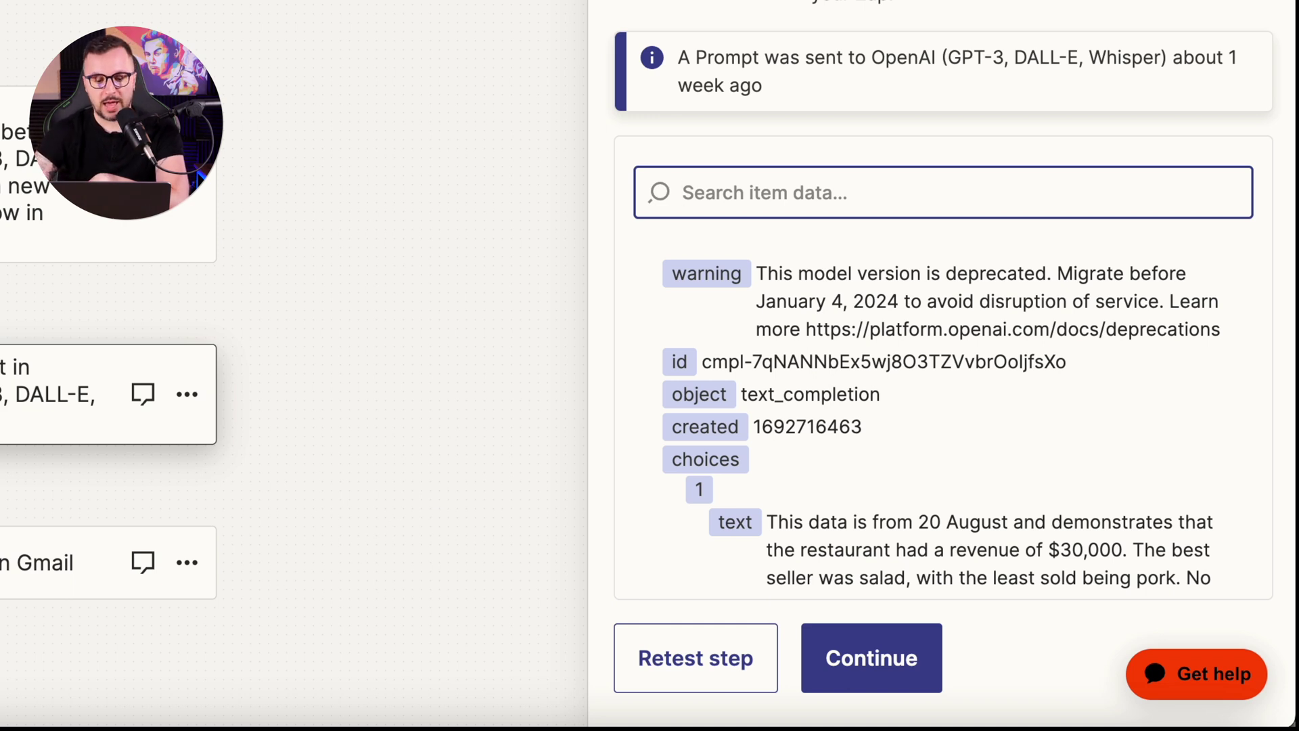
- Replace the recipient of the Send Email in Gmail action with a placeholder email address
left_click(101, 565)
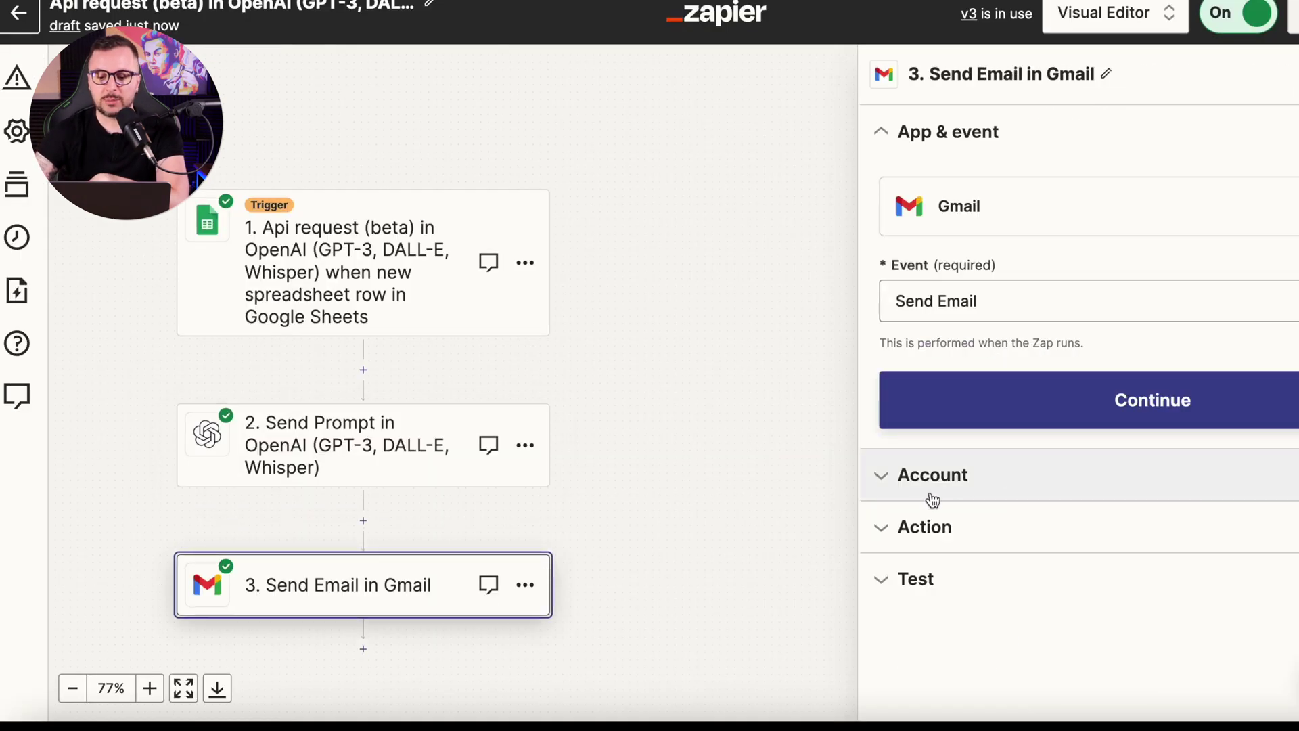
left_click(925, 522)
type("customer's email")
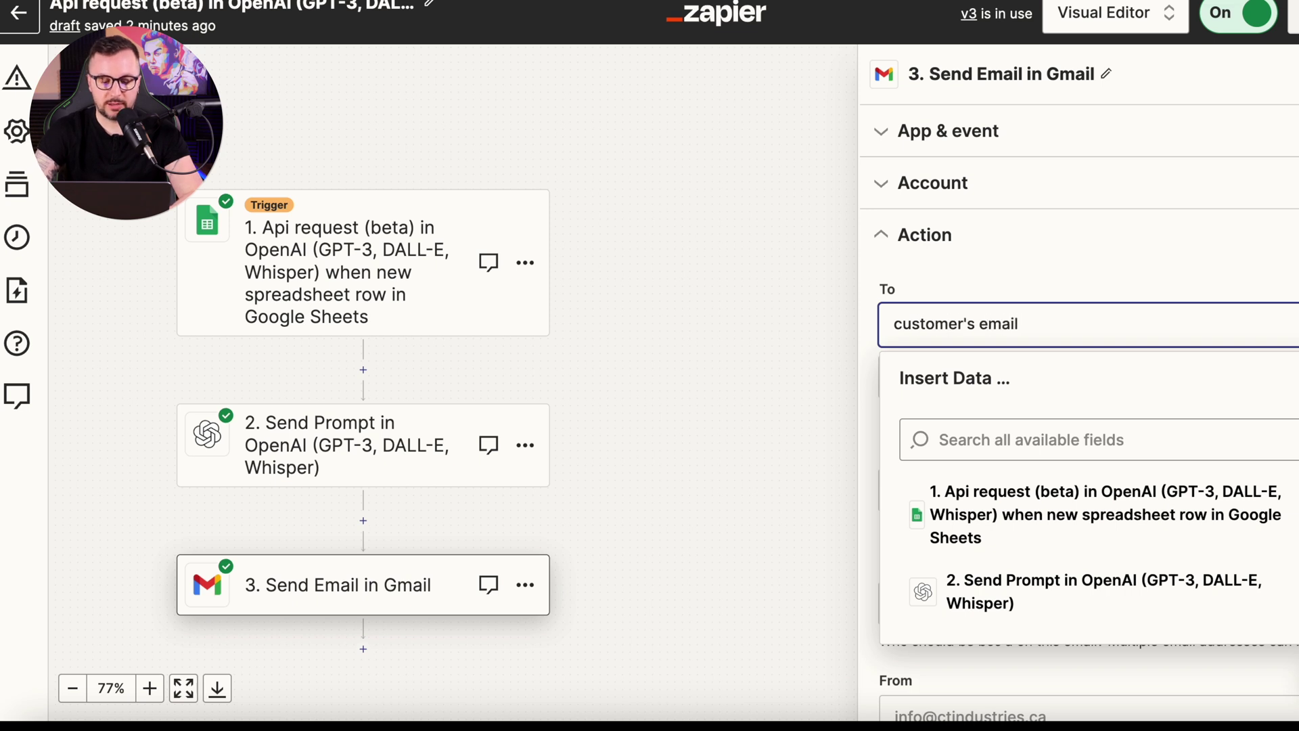
key("ctrl+a")
type("email@email.com")
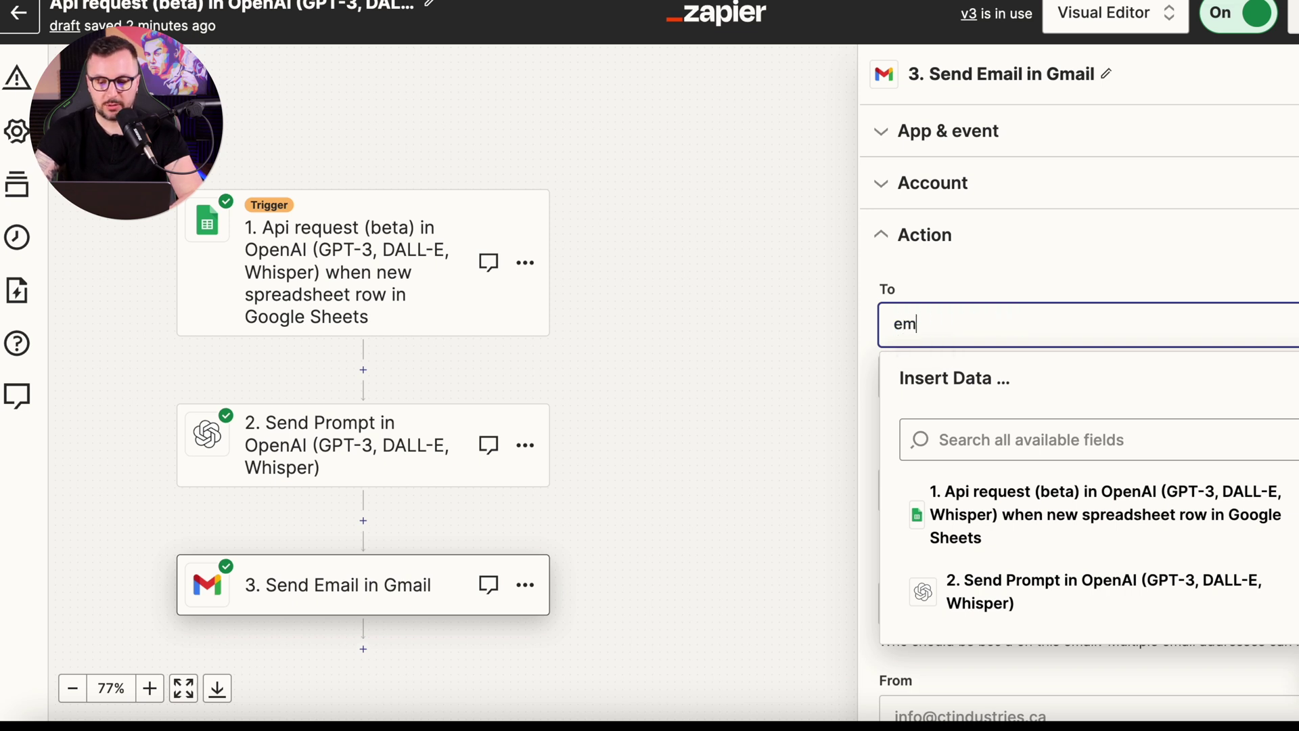
left_click(881, 272)
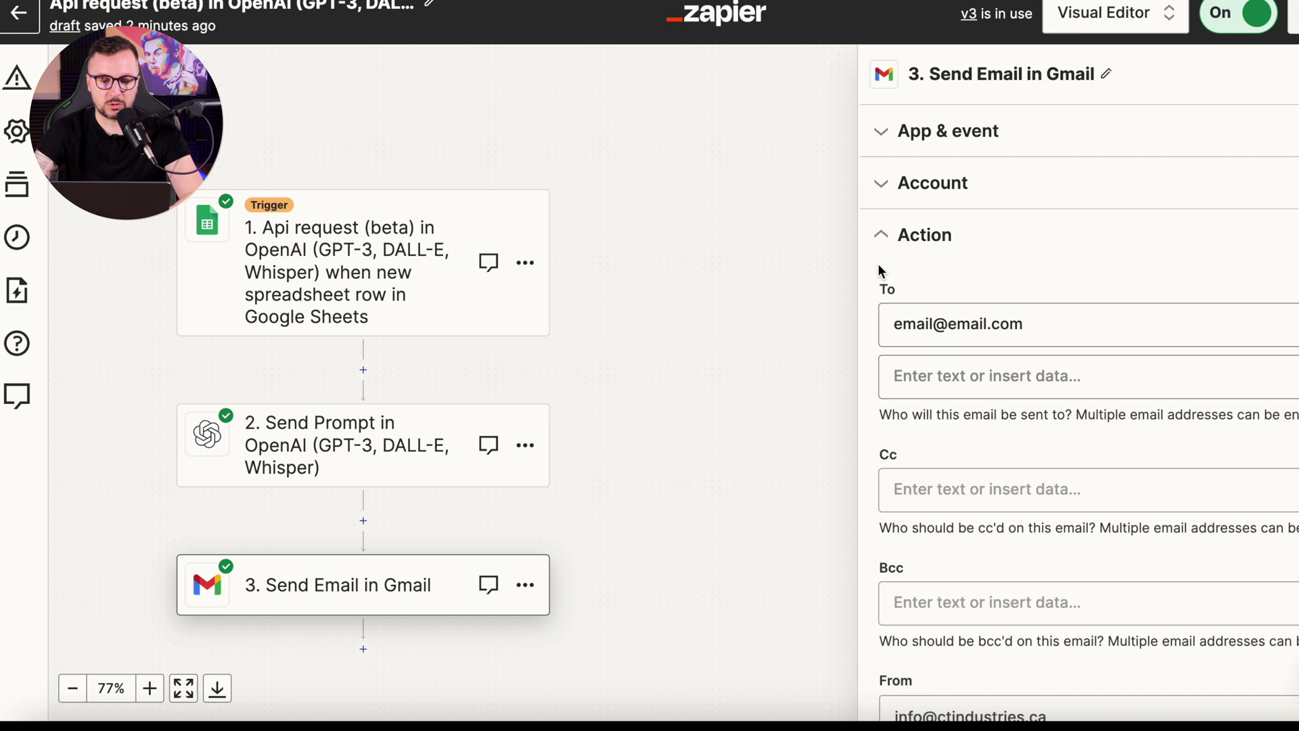
- Review the Gmail action's sender, reply-to, subject and body fields, including the OpenAI response inserted in the body
scroll(927, 332, "down", 2)
scroll(928, 336, "down", 4)
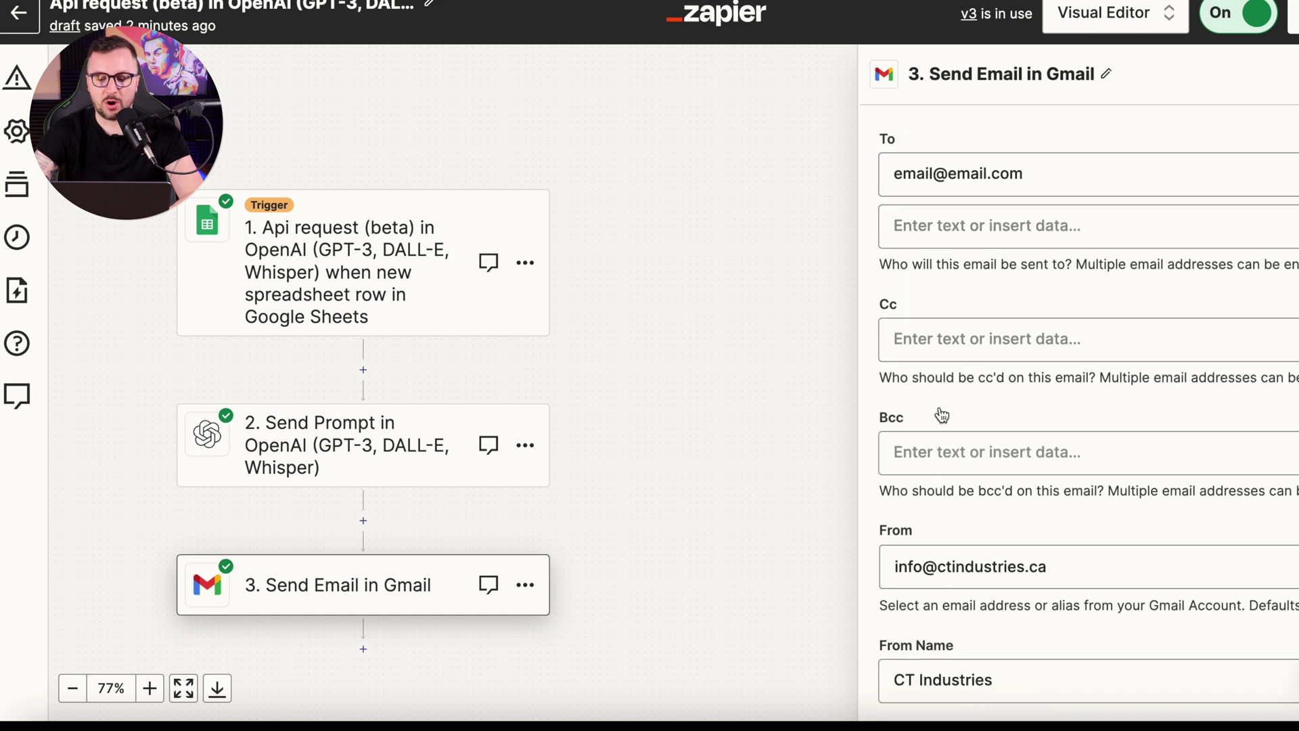
scroll(1052, 589, "down", 4)
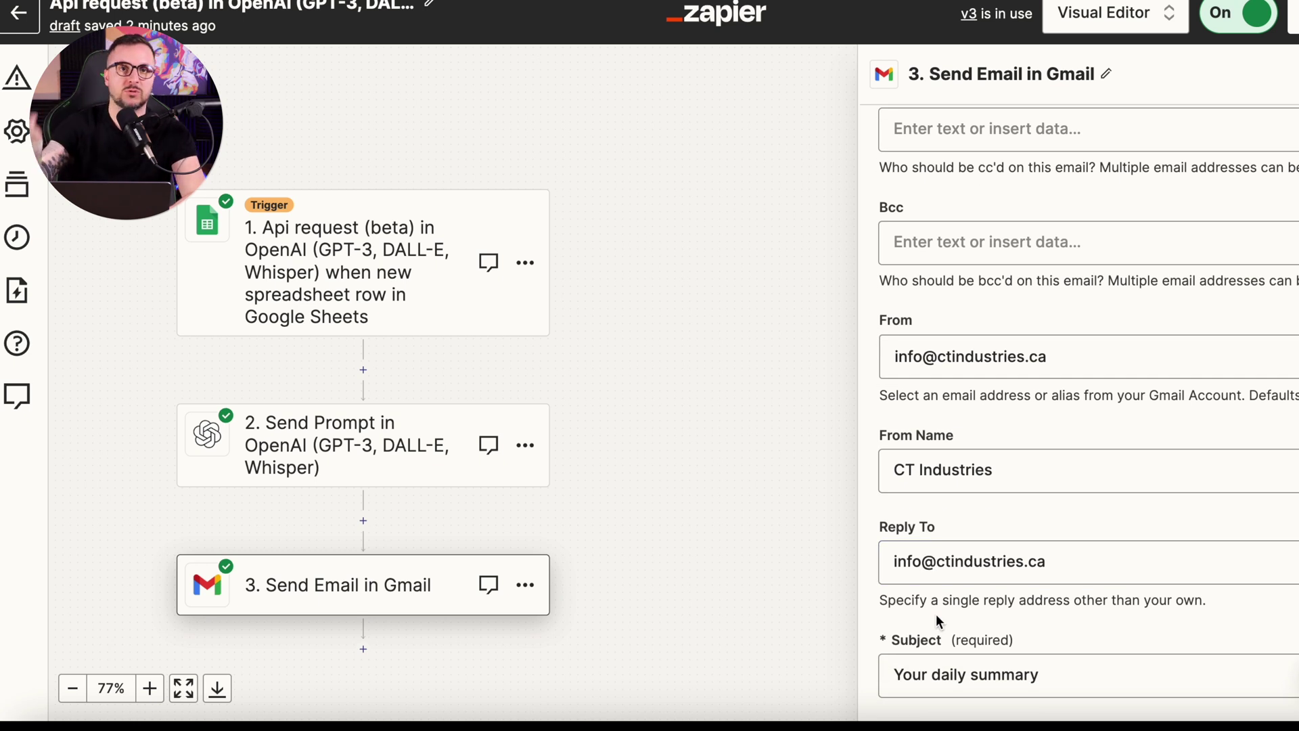
scroll(936, 614, "down", 15)
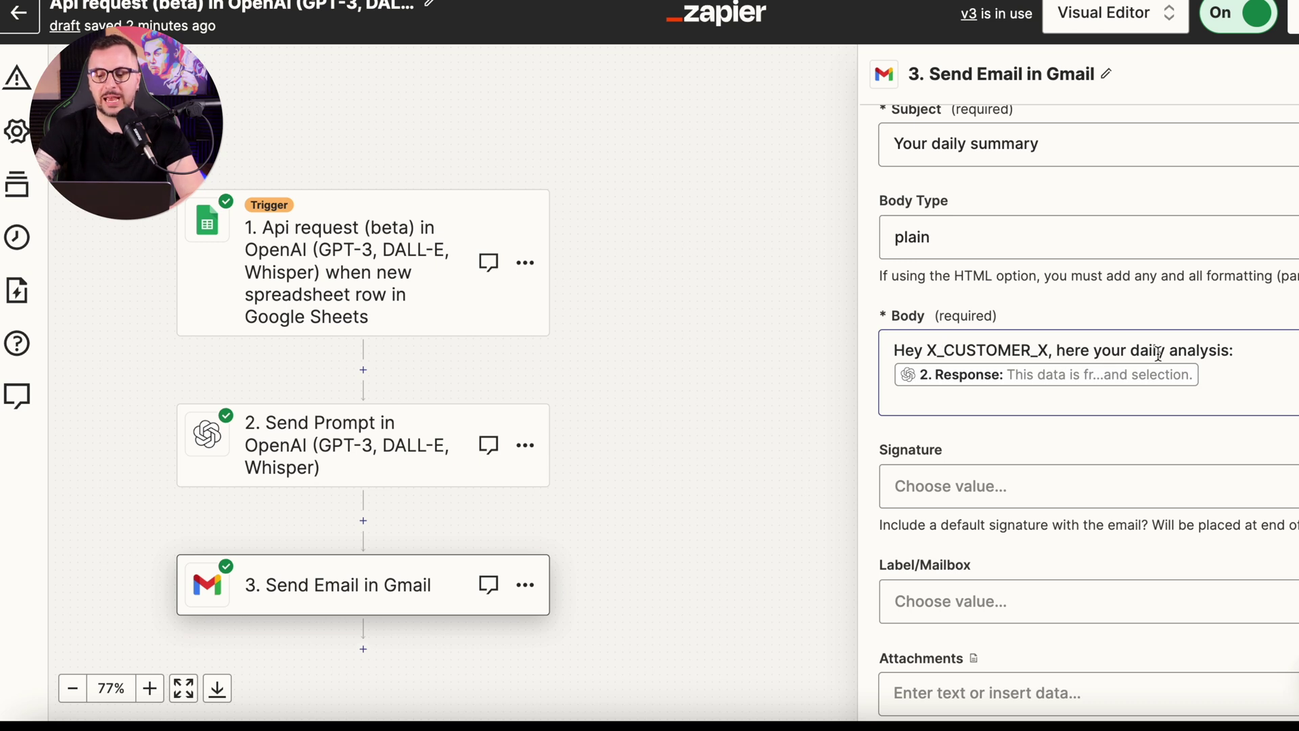
left_click(924, 383)
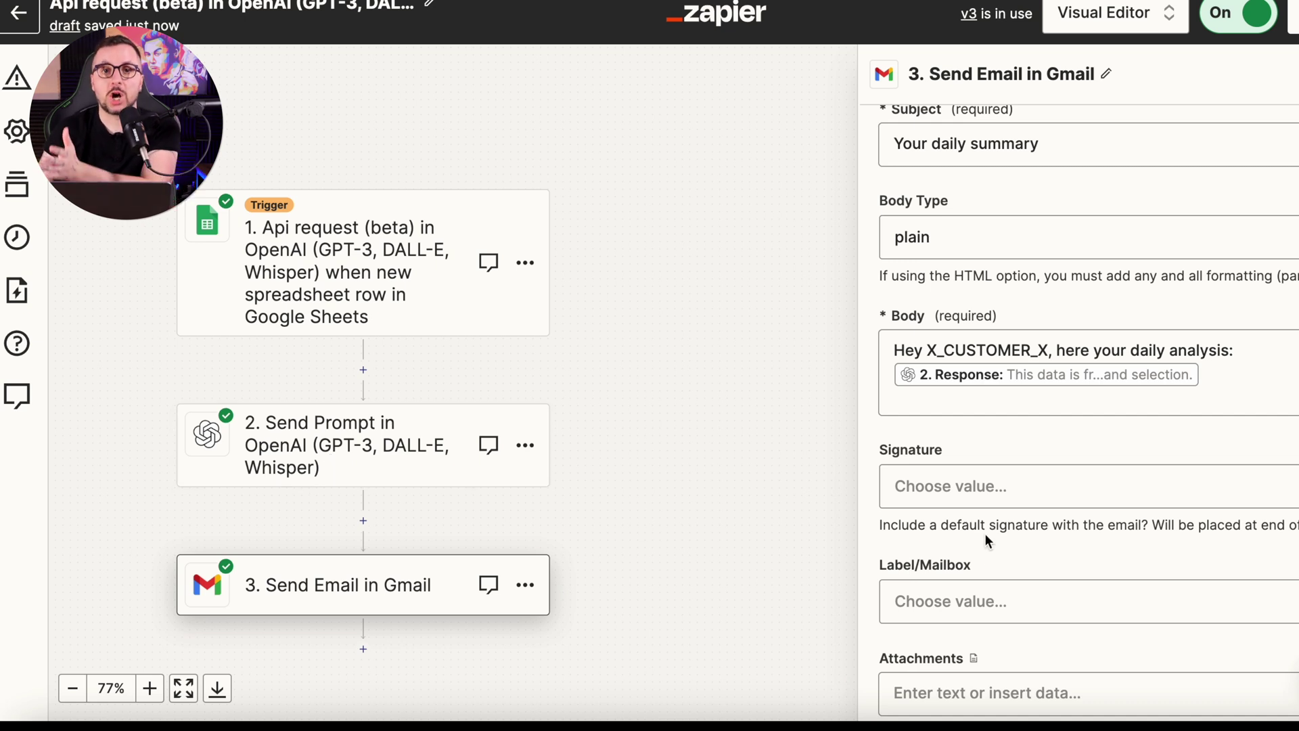
scroll(984, 533, "down", 3)
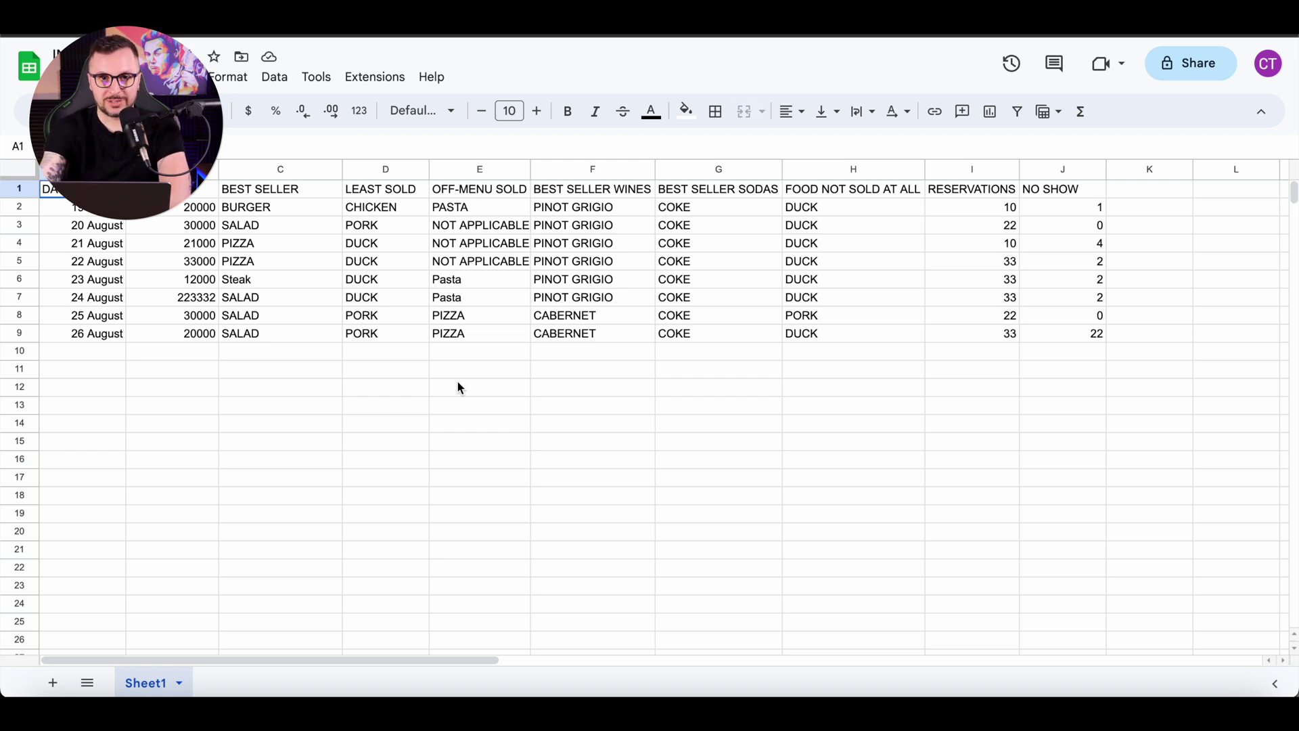
- In the Google Sheets restaurant spreadsheet, start row 10 with date 31 August, revenue 300000 and best seller SALAD
left_click(63, 351)
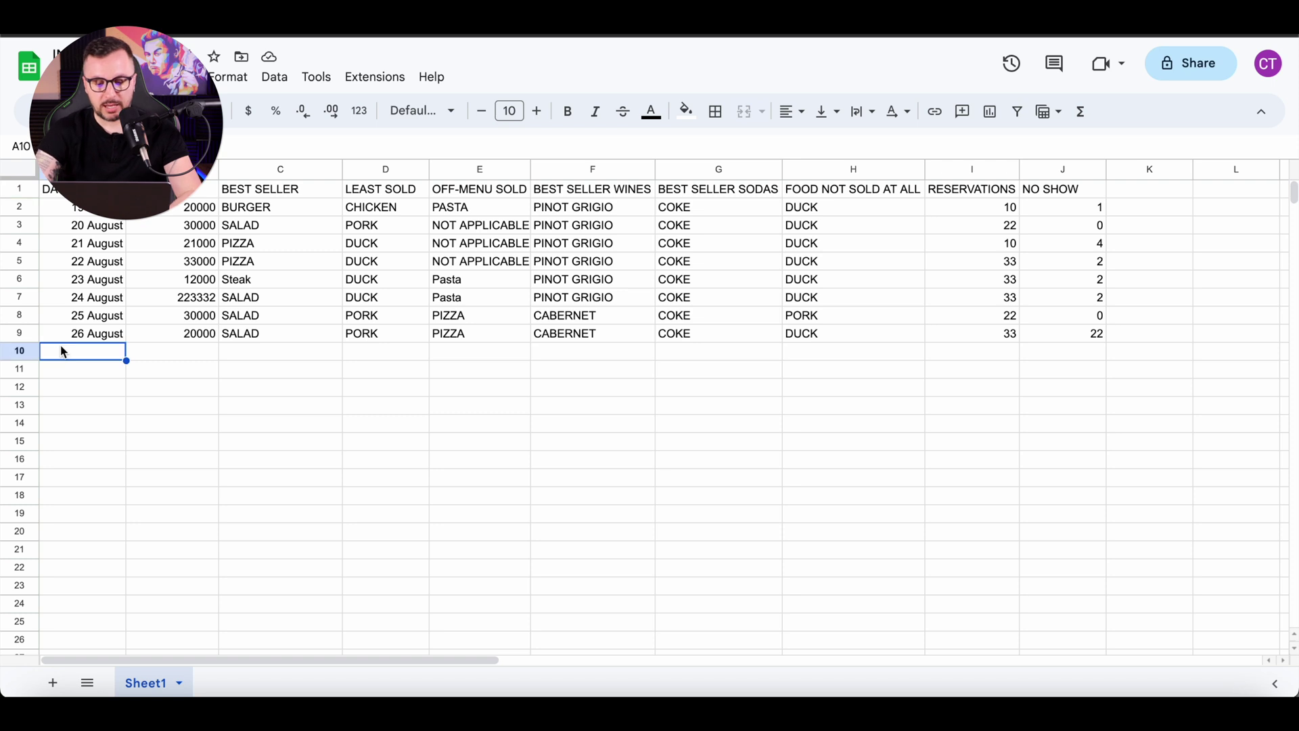
type("31 Qugus")
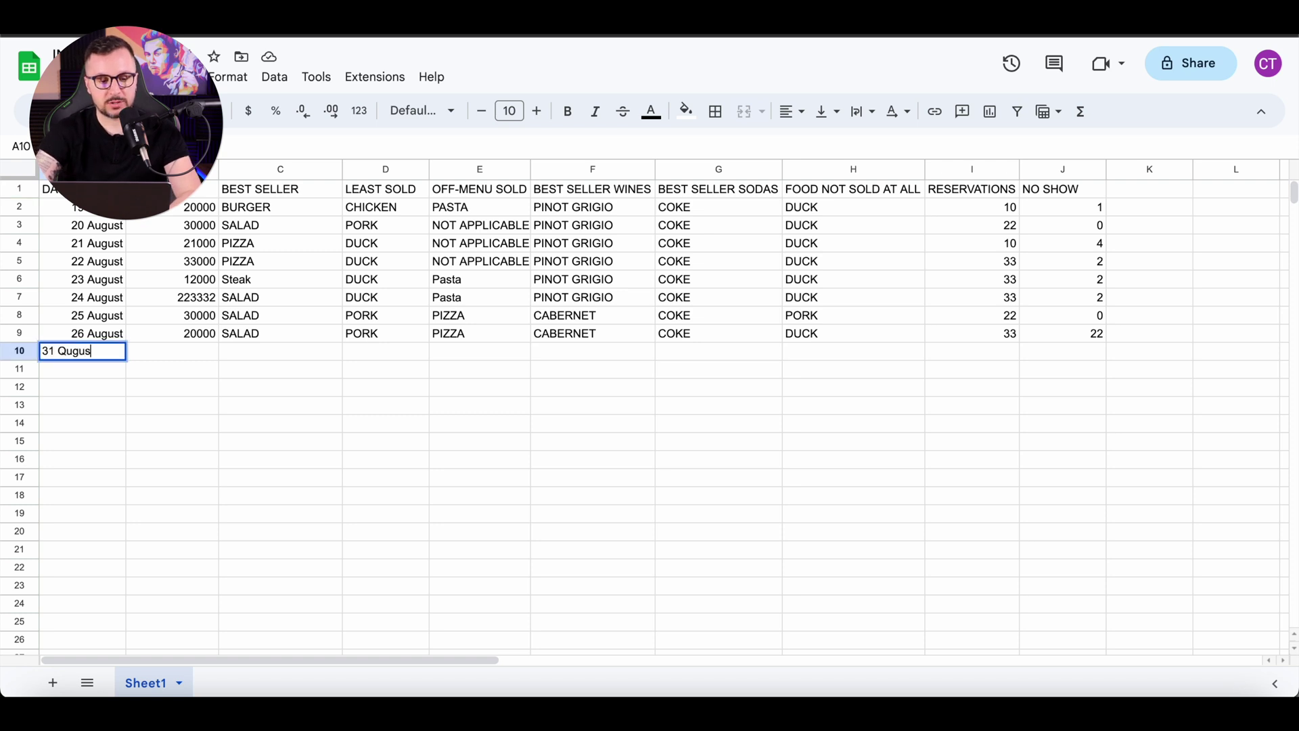
type("t")
left_click(183, 354)
type("300000")
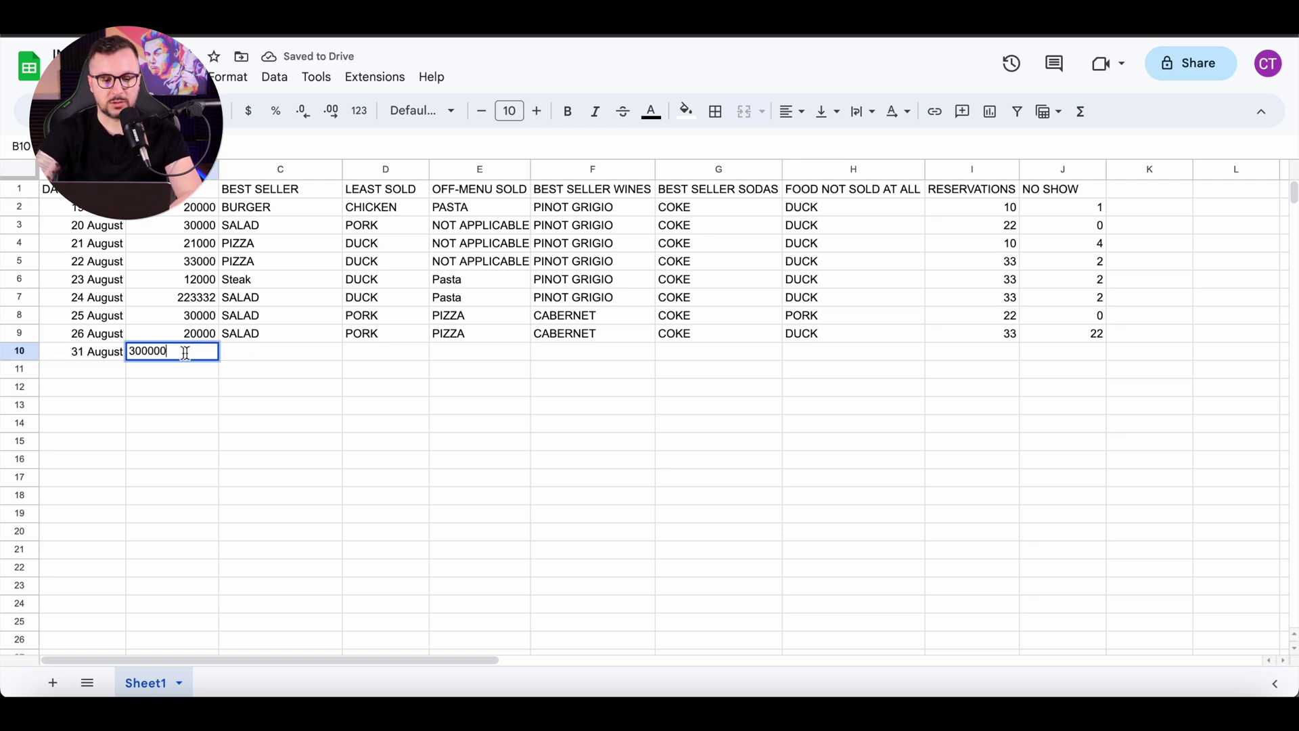
left_click(270, 353)
type("SALAD")
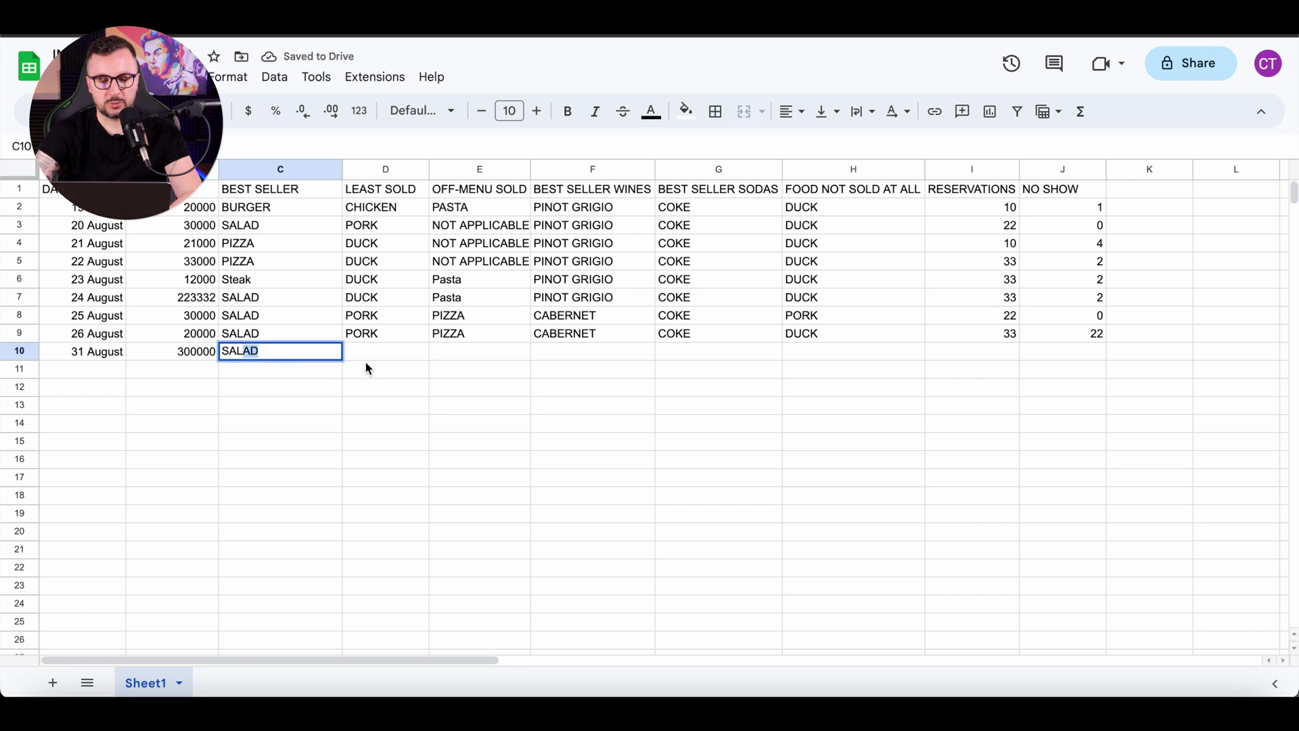
- Enter PORK as the least sold item and PIZZA as the off-menu item in row 10
left_click(379, 354)
type("PORK")
key("Return")
left_click(470, 369)
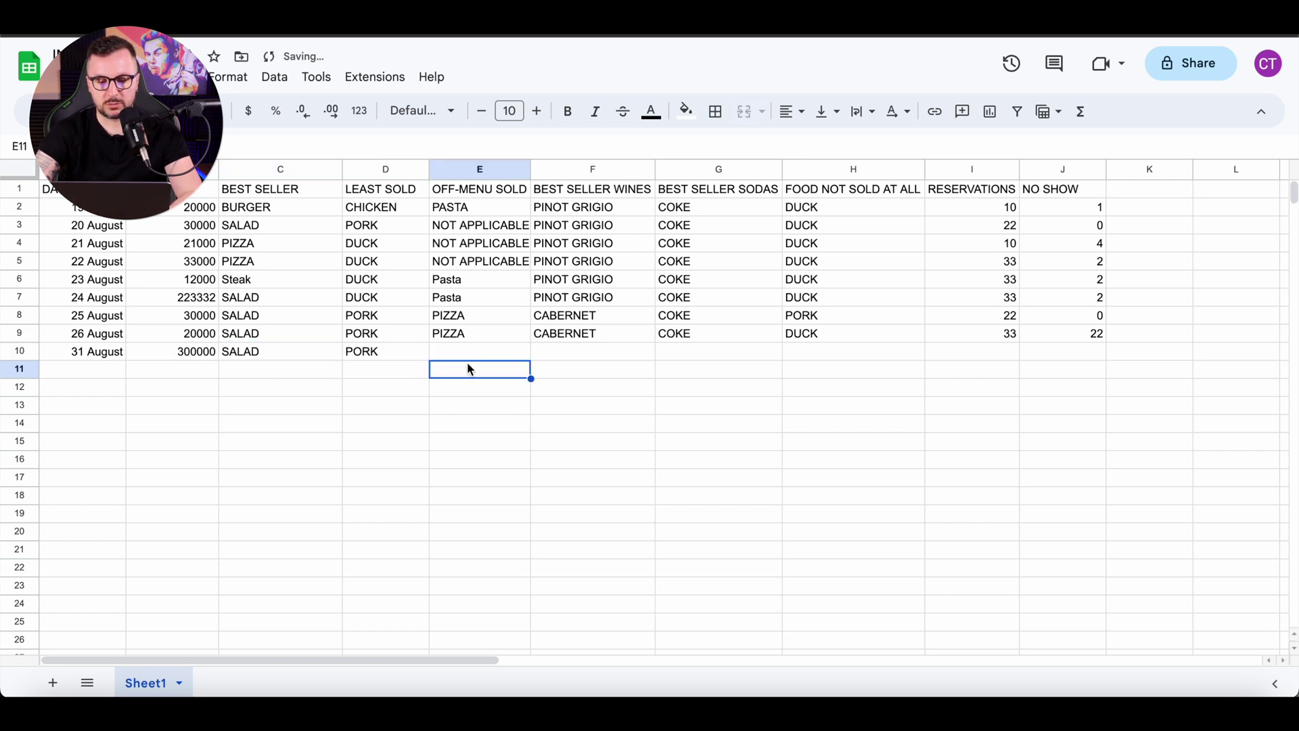
left_click(489, 340)
left_click(487, 355)
type("PIZZA")
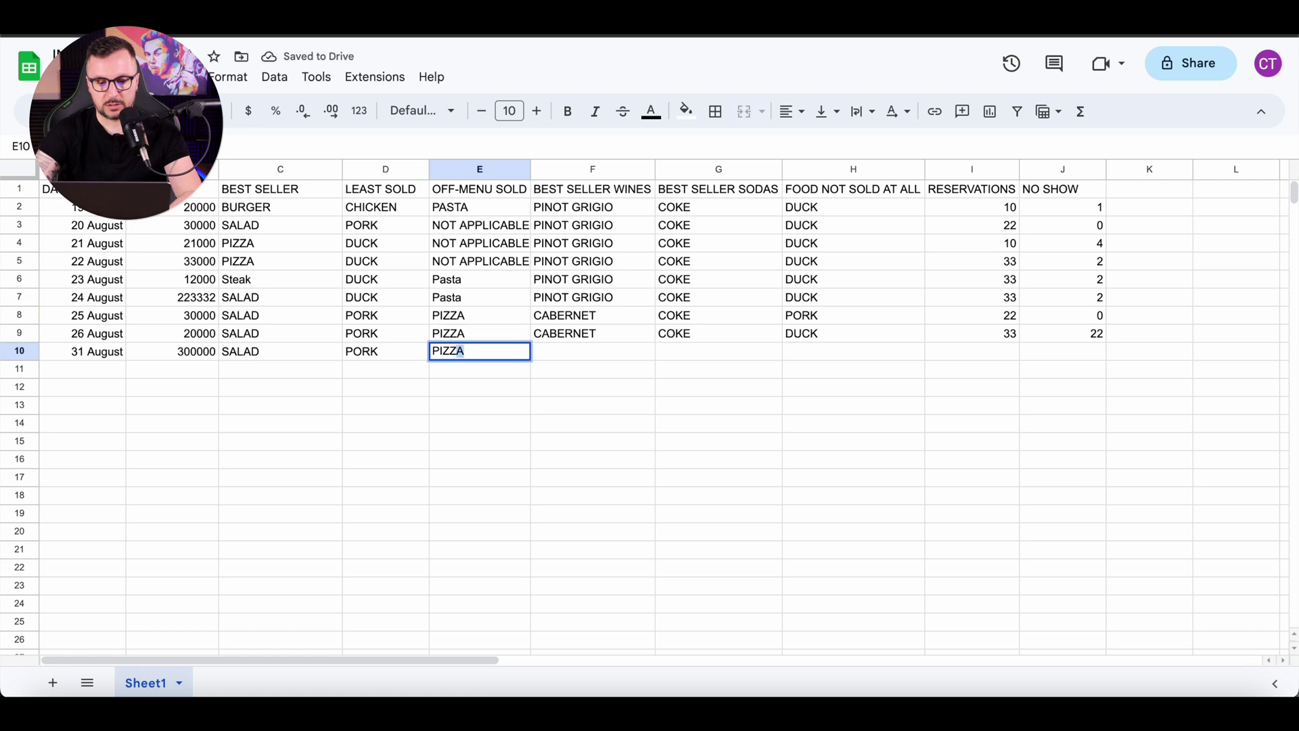
- Complete row 10 with CABERNET as best wine, COKE as best soda, DUCK as food not sold, 23 reservations and 1 no-show
key("Tab")
type("CABERNET")
key("Tab")
type("COKE")
key("Tab")
type("DUCK")
key("Tab")
type("23")
key("Tab")
type("1")
left_click(1033, 406)
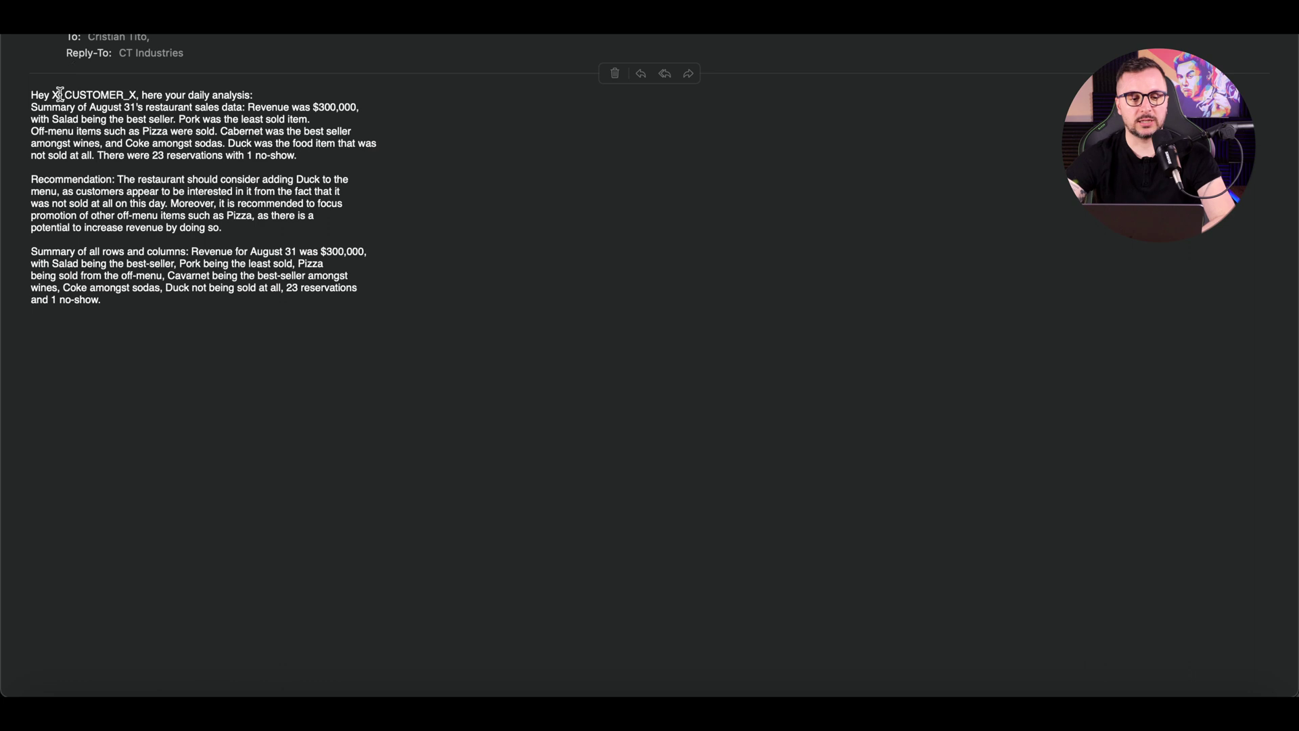
- Read the received daily analysis email in the mail app, checking its revenue, off-menu and wine details against the new row
left_click_drag(31, 96, 290, 305)
left_click(252, 110)
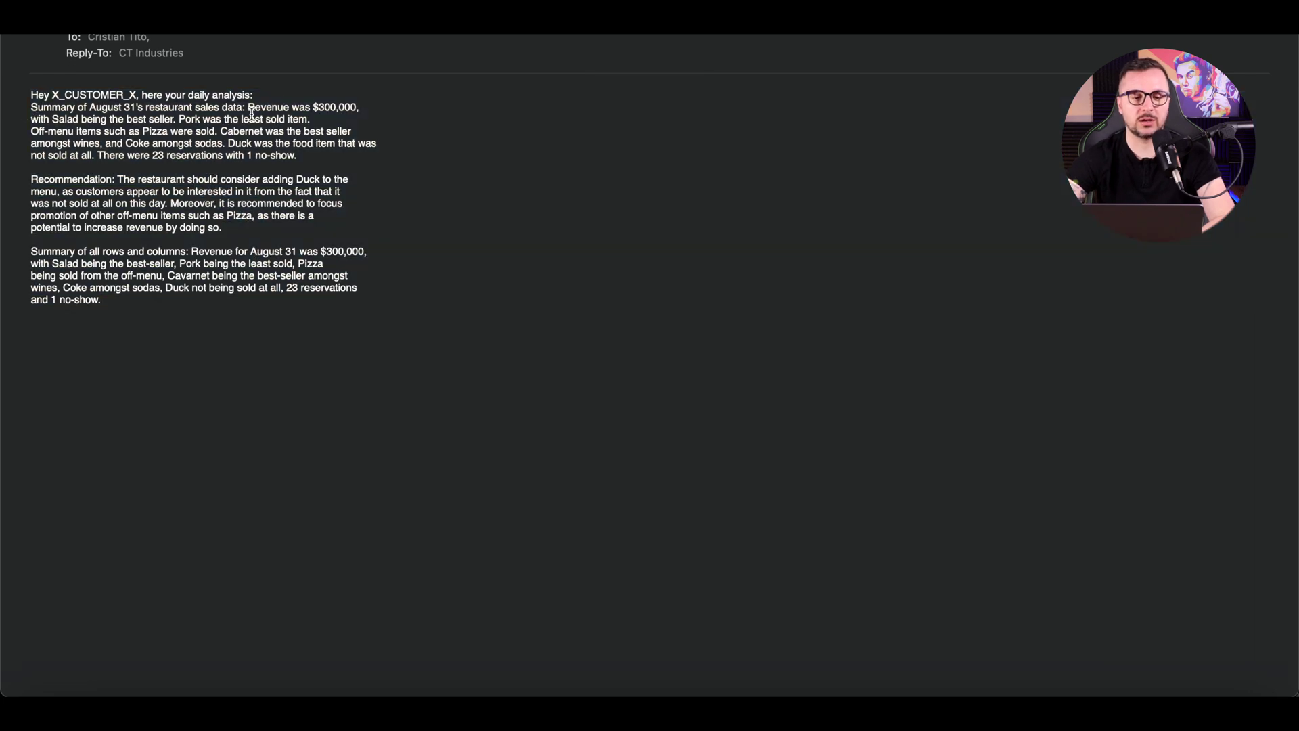
left_click_drag(249, 107, 356, 109)
left_click_drag(103, 131, 167, 130)
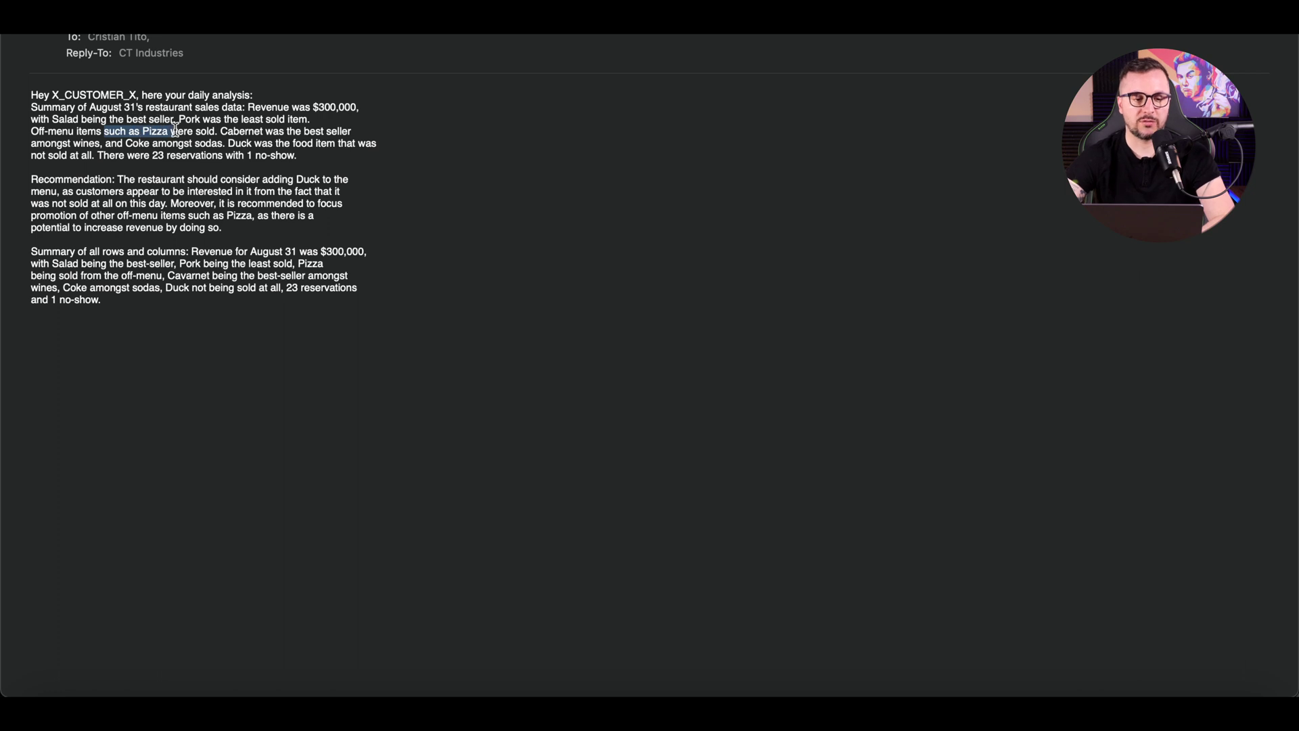
left_click_drag(31, 144, 97, 138)
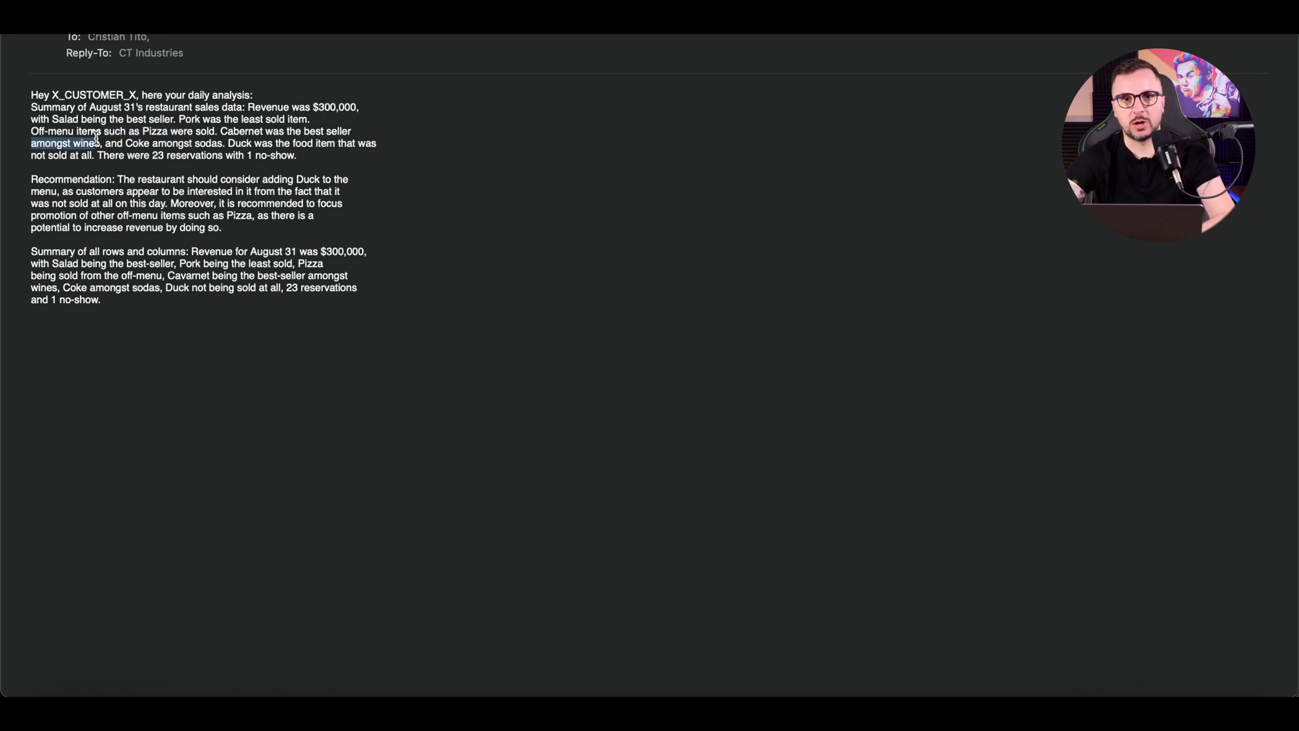